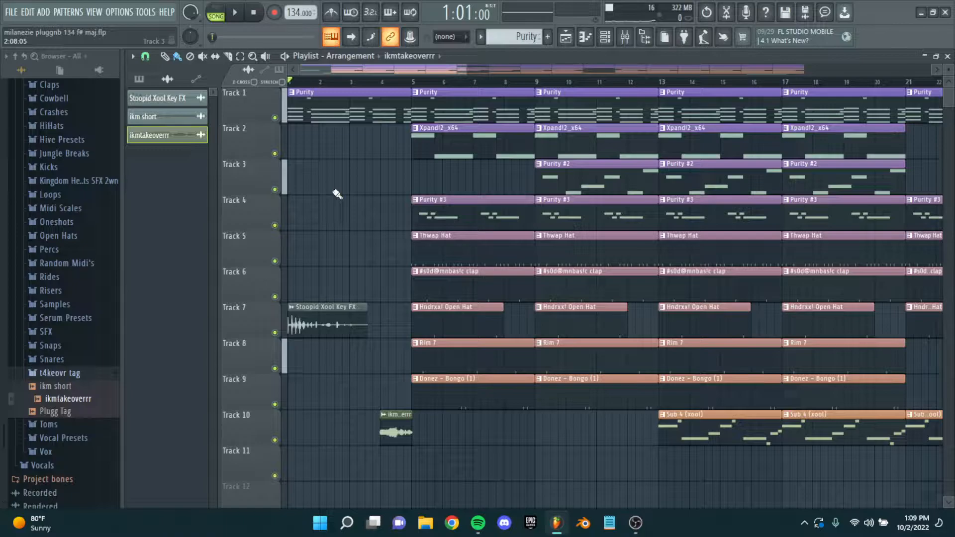
Step: Look over the playlist arrangement, from the intro bars to the end of the song
{"action": "scroll", "coordinate": [337, 194], "scroll_direction": "up", "scroll_amount": 3}
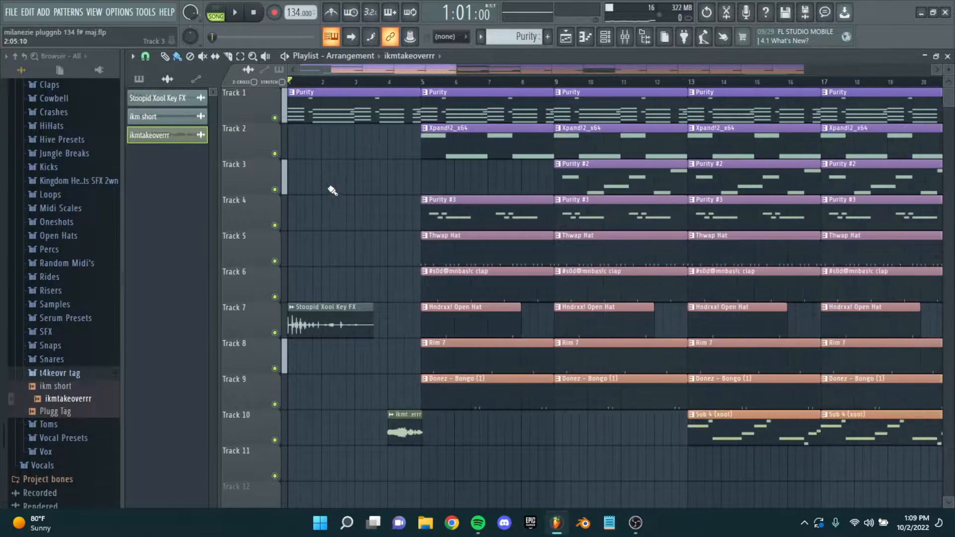
{"action": "scroll", "coordinate": [311, 173], "scroll_direction": "down", "scroll_amount": 3}
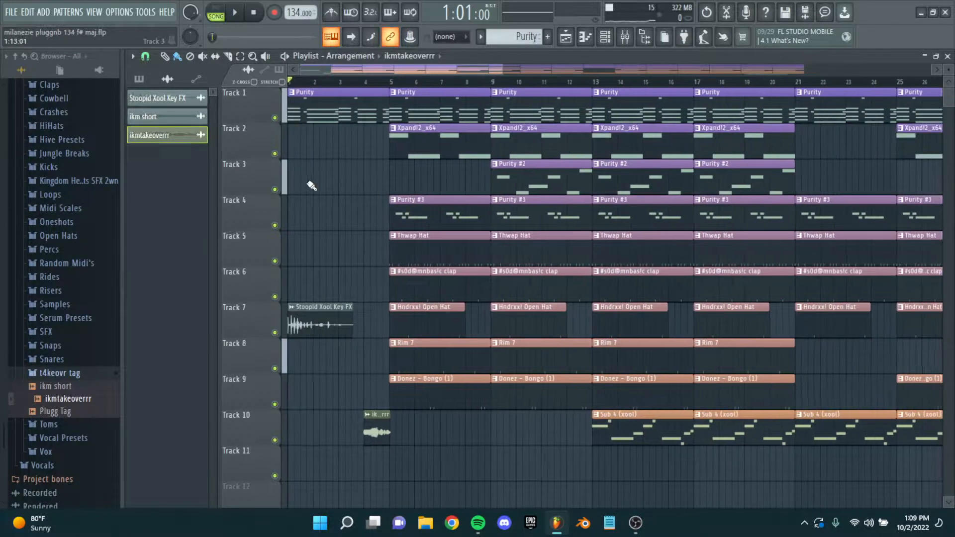
{"action": "scroll", "coordinate": [398, 193], "scroll_direction": "up", "scroll_amount": 4}
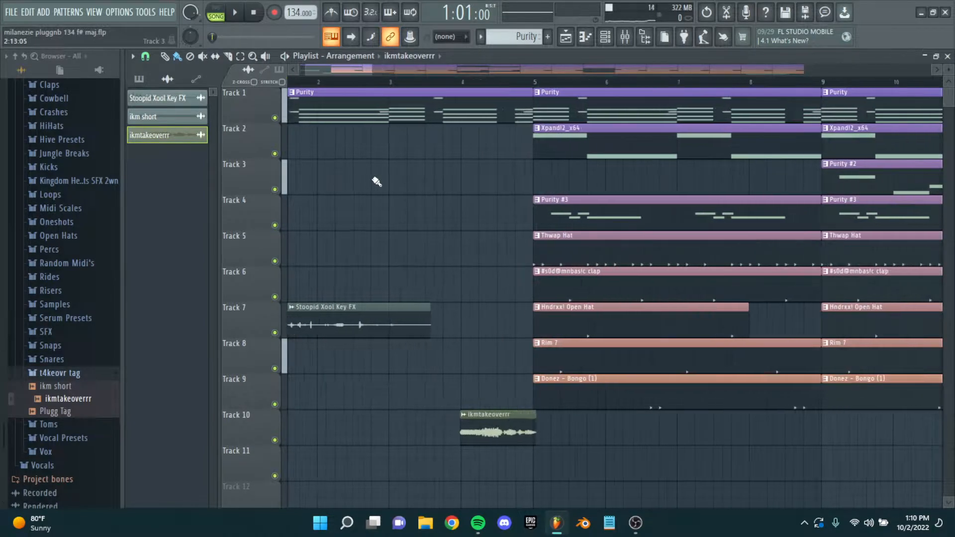
{"action": "scroll", "coordinate": [378, 189], "scroll_direction": "down", "scroll_amount": 3}
{"action": "scroll", "coordinate": [349, 179], "scroll_direction": "down", "scroll_amount": 5}
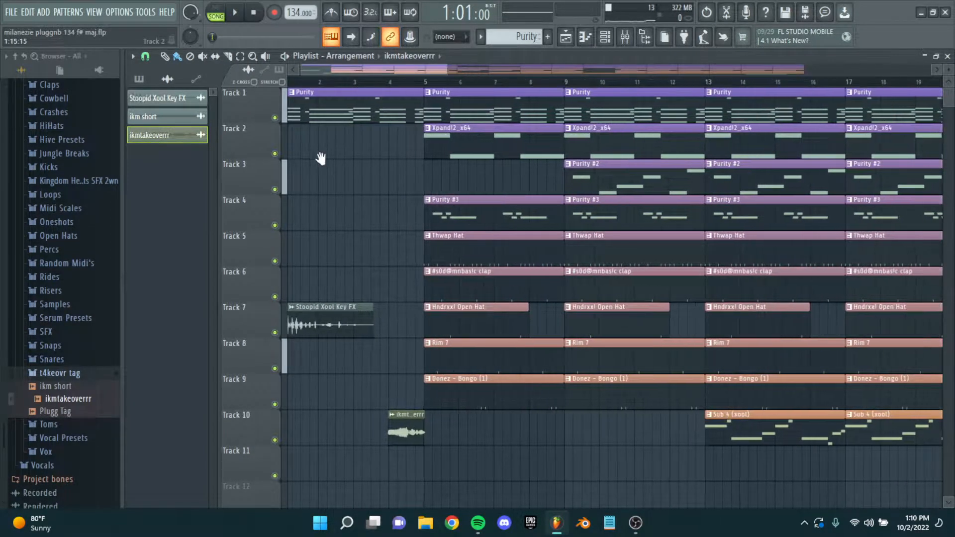
{"action": "scroll", "coordinate": [338, 184], "scroll_direction": "down", "scroll_amount": 1}
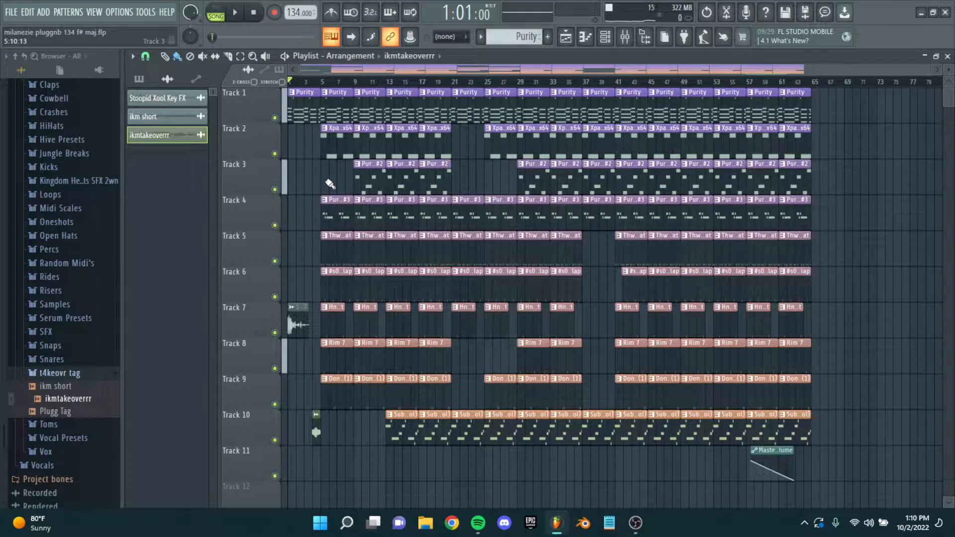
{"action": "scroll", "coordinate": [329, 184], "scroll_direction": "up", "scroll_amount": 4}
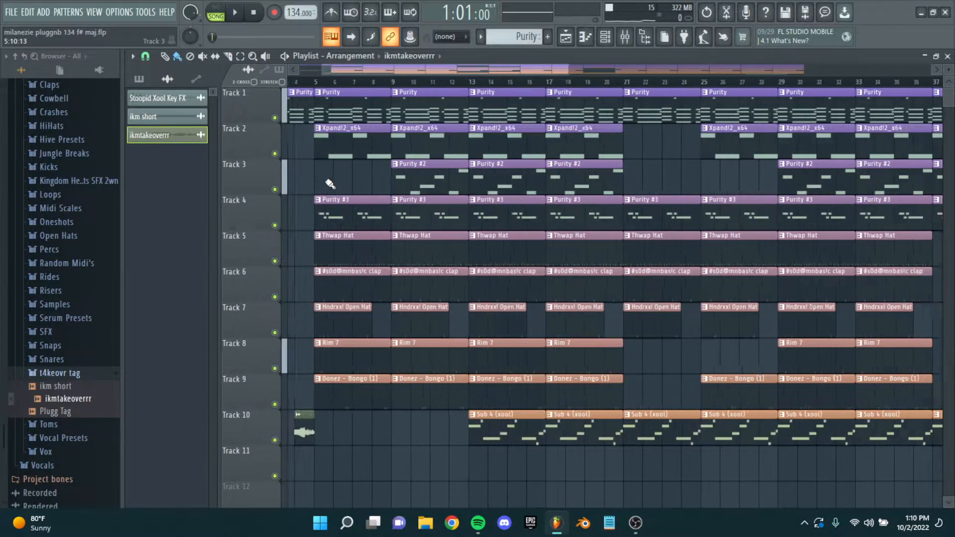
{"action": "scroll", "coordinate": [388, 189], "scroll_direction": "down", "scroll_amount": 2}
{"action": "scroll", "coordinate": [348, 189], "scroll_direction": "up", "scroll_amount": 2}
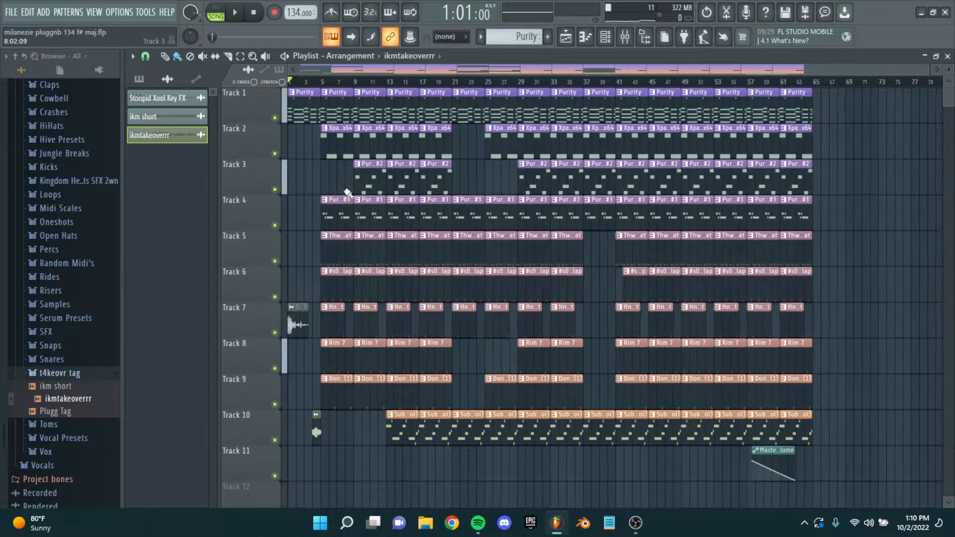
{"action": "scroll", "coordinate": [500, 240], "scroll_direction": "down", "scroll_amount": 3}
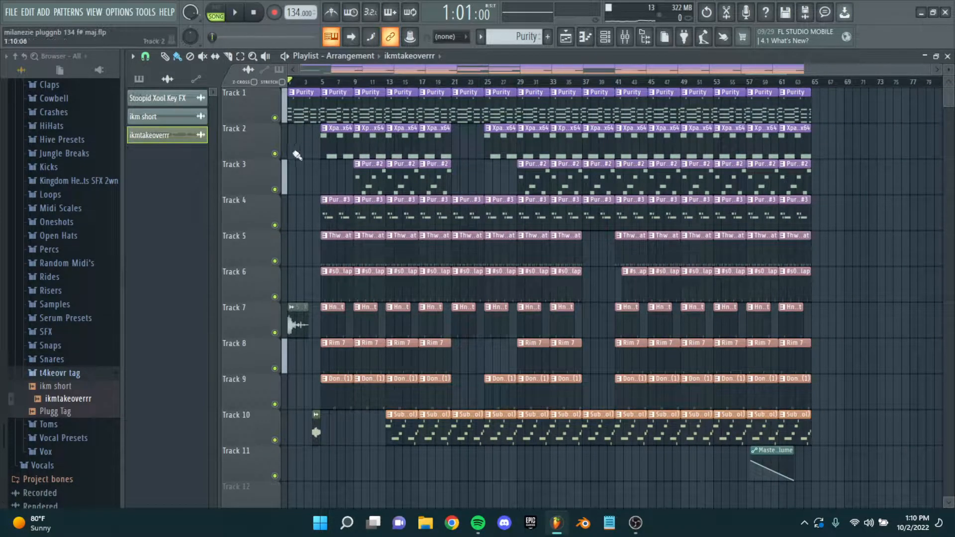
{"action": "scroll", "coordinate": [297, 156], "scroll_direction": "up", "scroll_amount": 4}
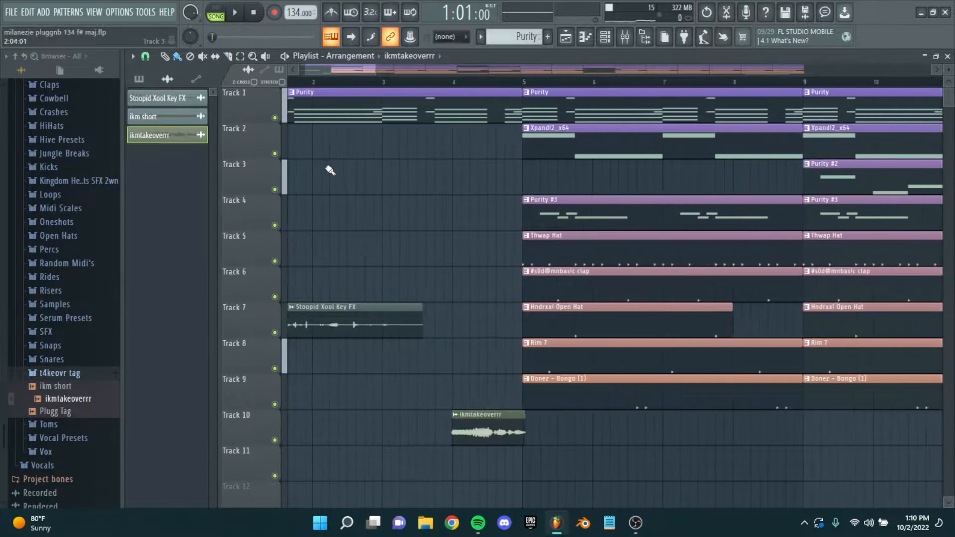
{"action": "left_click_drag", "start_coordinate": [330, 170], "coordinate": [398, 198]}
{"action": "scroll", "coordinate": [320, 175], "scroll_direction": "down", "scroll_amount": 3}
{"action": "scroll", "coordinate": [315, 173], "scroll_direction": "up", "scroll_amount": 1}
{"action": "left_click_drag", "start_coordinate": [316, 173], "coordinate": [466, 203]}
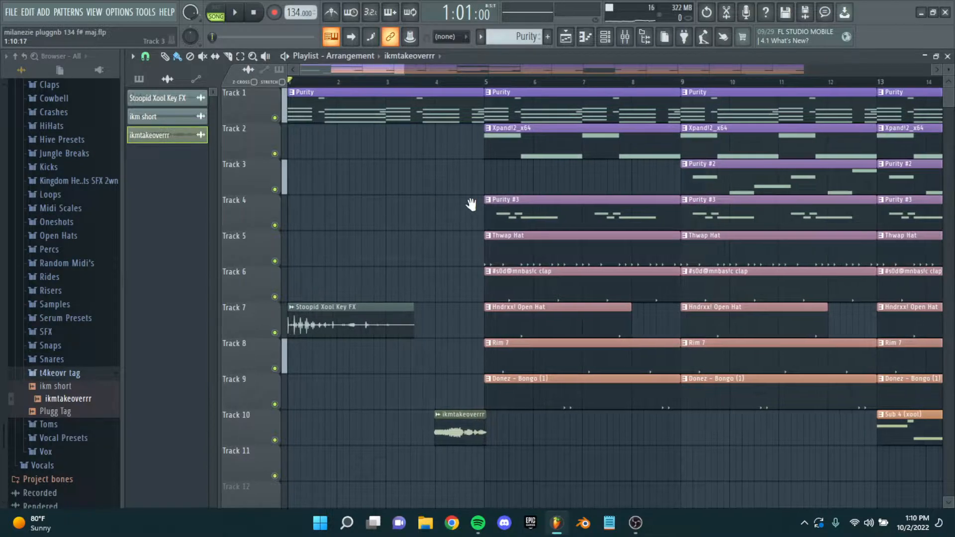
{"action": "scroll", "coordinate": [383, 164], "scroll_direction": "up", "scroll_amount": 2}
{"action": "scroll", "coordinate": [405, 185], "scroll_direction": "down", "scroll_amount": 1}
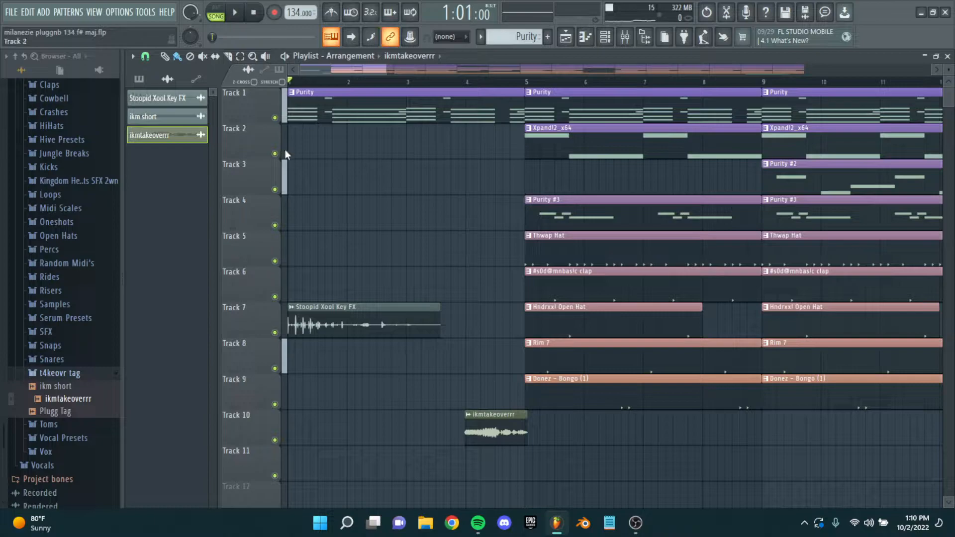
{"action": "scroll", "coordinate": [284, 149], "scroll_direction": "up", "scroll_amount": 5}
{"action": "scroll", "coordinate": [389, 177], "scroll_direction": "down", "scroll_amount": 6}
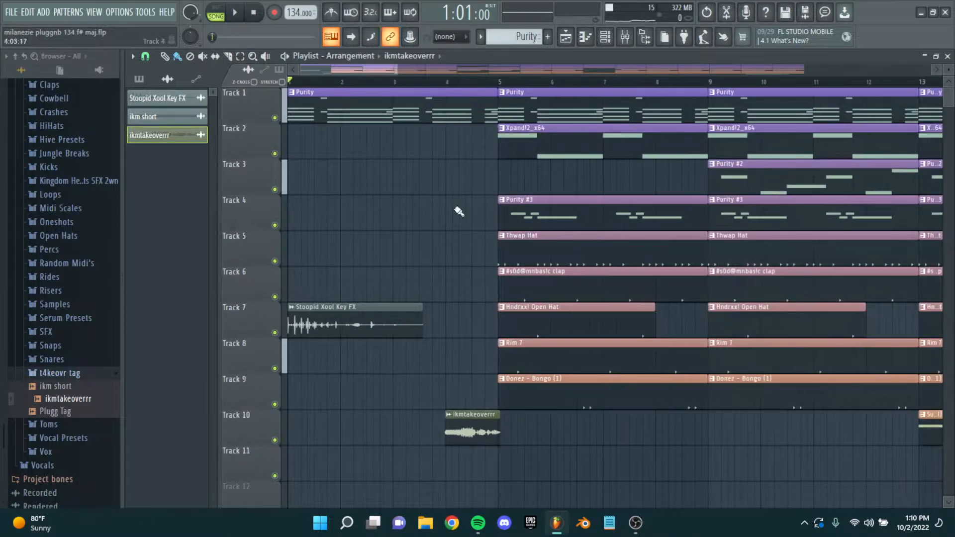
{"action": "scroll", "coordinate": [340, 158], "scroll_direction": "down", "scroll_amount": 2}
{"action": "scroll", "coordinate": [328, 166], "scroll_direction": "up", "scroll_amount": 2}
{"action": "scroll", "coordinate": [366, 141], "scroll_direction": "down", "scroll_amount": 1}
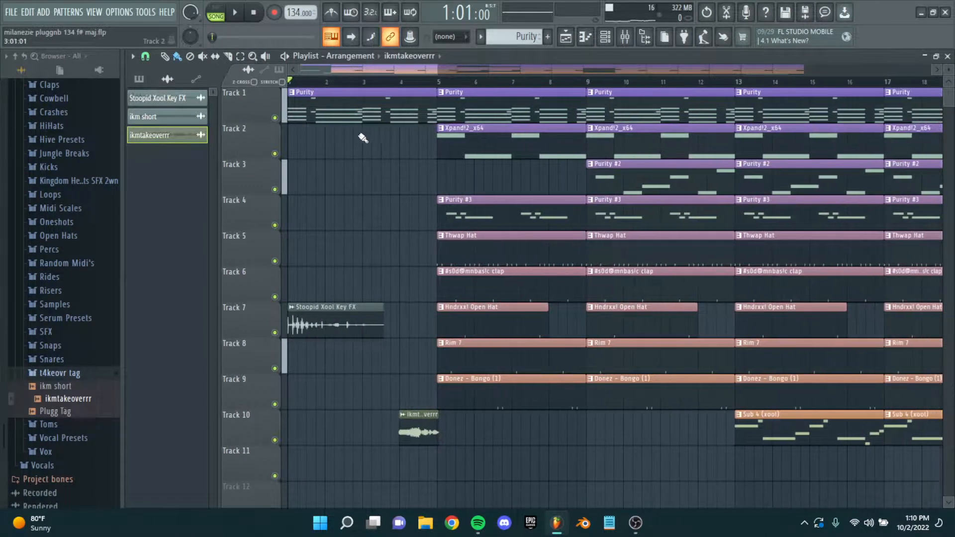
Step: Open the Purity chord pattern from Track 1 in the piano roll and examine its notes
{"action": "double_click", "coordinate": [338, 117]}
{"action": "left_click_drag", "start_coordinate": [281, 246], "coordinate": [478, 123]}
{"action": "scroll", "coordinate": [284, 187], "scroll_direction": "up", "scroll_amount": 2}
{"action": "left_click_drag", "start_coordinate": [285, 187], "coordinate": [560, 235]}
{"action": "scroll", "coordinate": [345, 177], "scroll_direction": "down", "scroll_amount": 2}
{"action": "left_click_drag", "start_coordinate": [302, 197], "coordinate": [396, 197]}
{"action": "scroll", "coordinate": [348, 239], "scroll_direction": "down", "scroll_amount": 1}
{"action": "scroll", "coordinate": [277, 277], "scroll_direction": "up", "scroll_amount": 3}
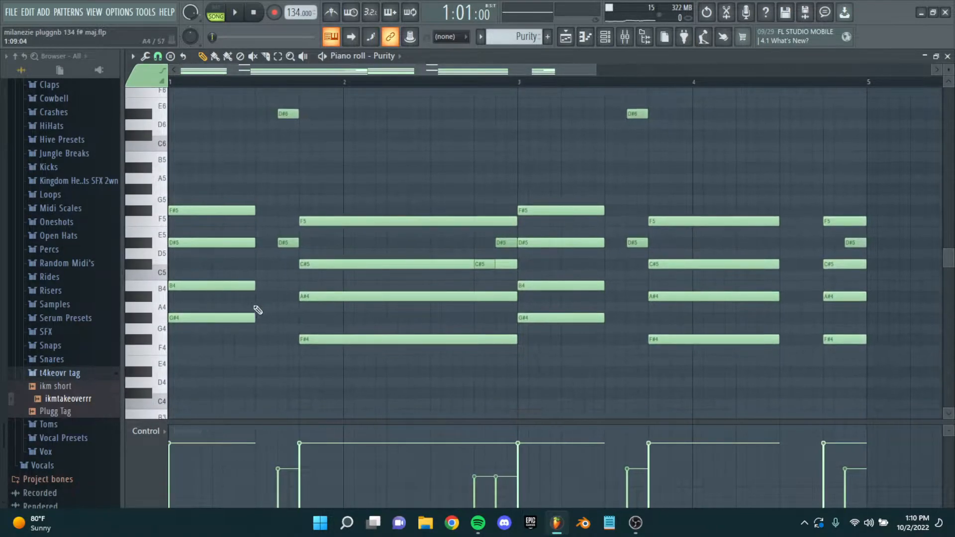
Step: Highlight the first two four-note chords of the Purity pattern, then clear the selection
{"action": "left_click_drag", "start_coordinate": [197, 351], "coordinate": [191, 165]}
{"action": "left_click_drag", "start_coordinate": [328, 376], "coordinate": [354, 175]}
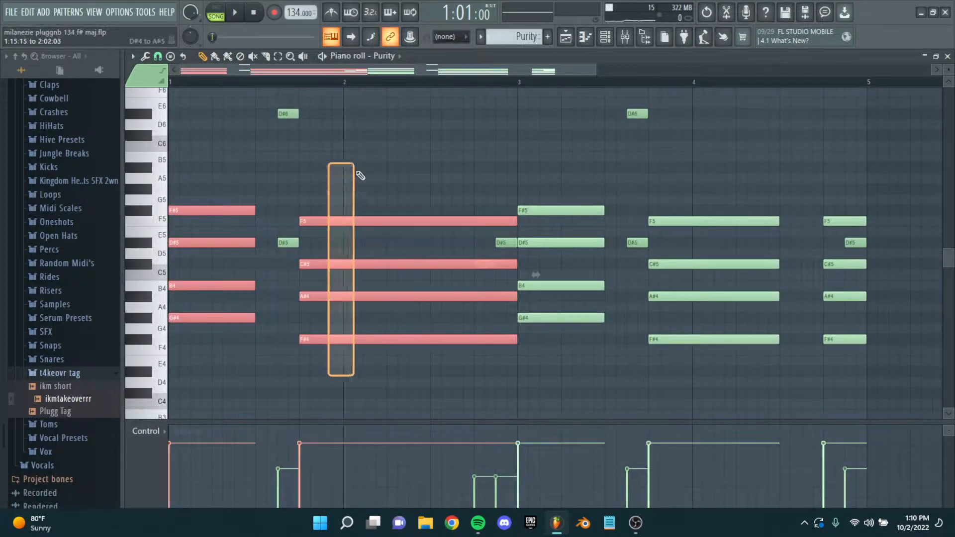
{"action": "left_click", "coordinate": [341, 184], "text": "ctrl"}
Step: Check the instruments in the channel rack and return to the Purity notes
{"action": "scroll", "coordinate": [320, 212], "scroll_direction": "down", "scroll_amount": 2}
{"action": "left_click", "coordinate": [613, 39]}
{"action": "left_click", "coordinate": [615, 40]}
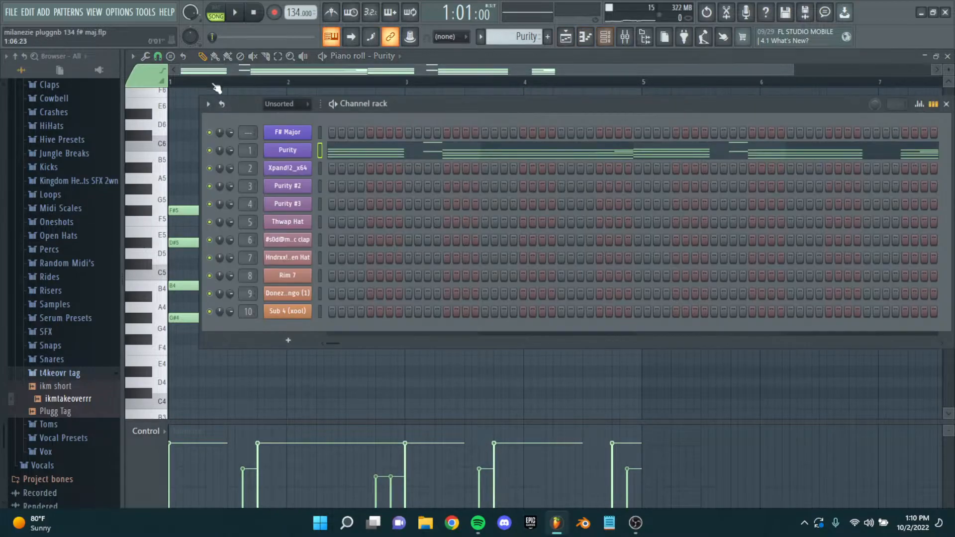
{"action": "left_click", "coordinate": [195, 150]}
Step: Single out the opening chord G#4, B4, D#5, F#5 at bar 1 and clear the selection
{"action": "scroll", "coordinate": [206, 213], "scroll_direction": "up", "scroll_amount": 3}
{"action": "left_click_drag", "start_coordinate": [206, 214], "coordinate": [264, 211]}
{"action": "left_click_drag", "start_coordinate": [207, 341], "coordinate": [194, 142]}
{"action": "scroll", "coordinate": [231, 157], "scroll_direction": "down", "scroll_amount": 2}
{"action": "left_click", "coordinate": [215, 151]}
{"action": "scroll", "coordinate": [173, 273], "scroll_direction": "up", "scroll_amount": 1}
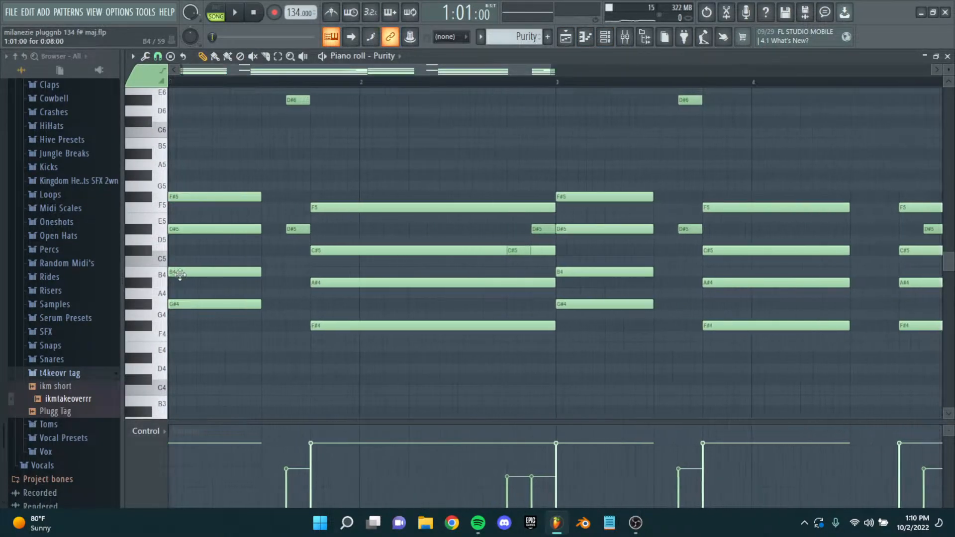
{"action": "left_click_drag", "start_coordinate": [220, 361], "coordinate": [204, 150]}
{"action": "left_click", "coordinate": [209, 143], "text": "ctrl"}
{"action": "scroll", "coordinate": [199, 274], "scroll_direction": "down", "scroll_amount": 1}
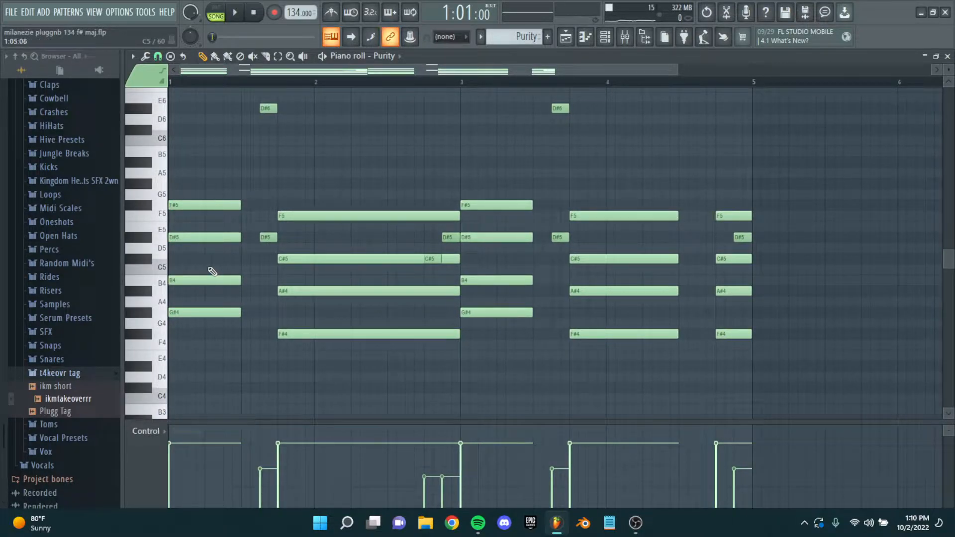
Step: Single out the long second chord F#4, A#4, C#5, F5 and deselect it
{"action": "scroll", "coordinate": [245, 250], "scroll_direction": "up", "scroll_amount": 2}
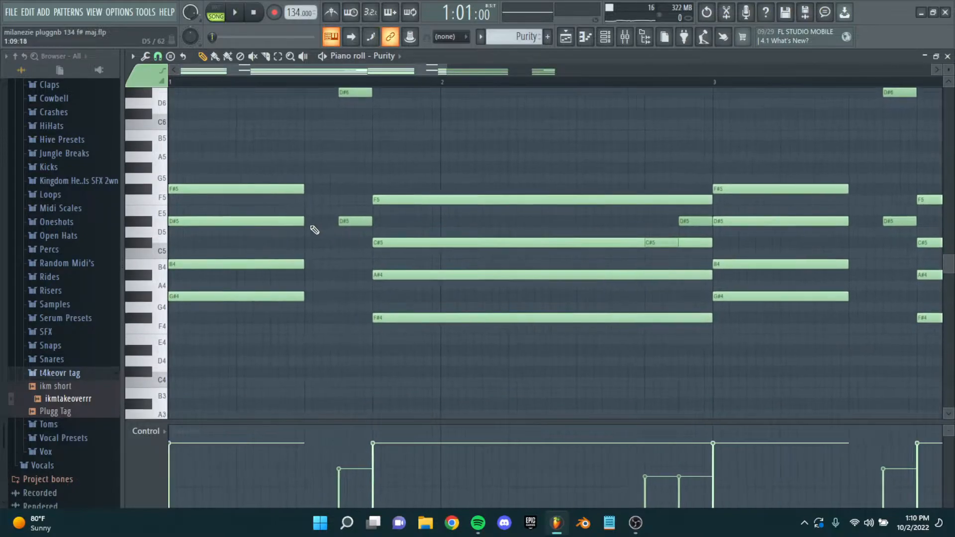
{"action": "left_click_drag", "start_coordinate": [347, 362], "coordinate": [362, 154]}
{"action": "left_click", "coordinate": [363, 153], "text": "ctrl"}
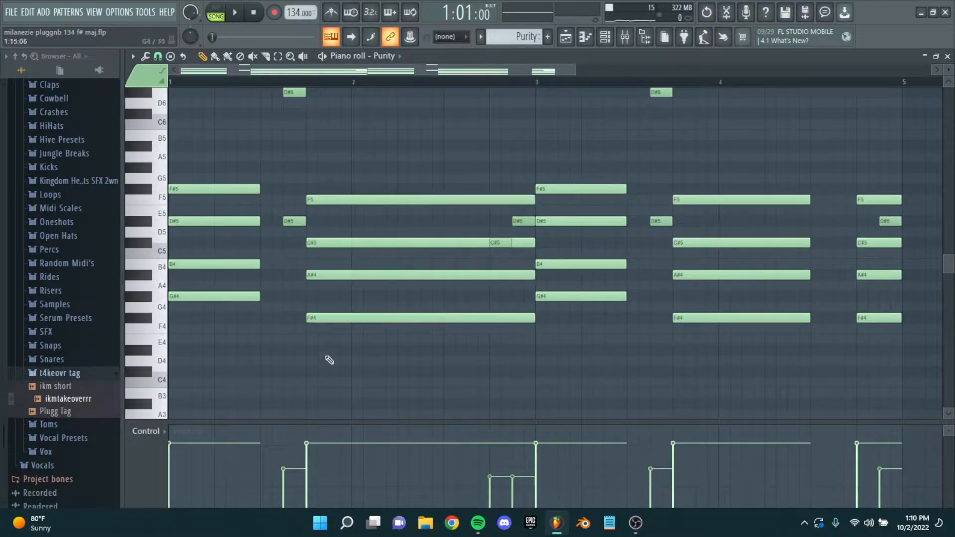
{"action": "scroll", "coordinate": [324, 320], "scroll_direction": "up", "scroll_amount": 1}
{"action": "left_click_drag", "start_coordinate": [327, 336], "coordinate": [354, 220]}
{"action": "scroll", "coordinate": [343, 158], "scroll_direction": "down", "scroll_amount": 2}
{"action": "left_click", "coordinate": [345, 162], "text": "ctrl"}
Step: Highlight the short D#5 and D#6 notes between the first two chords, then clear the selection
{"action": "scroll", "coordinate": [259, 263], "scroll_direction": "up", "scroll_amount": 1}
{"action": "scroll", "coordinate": [259, 263], "scroll_direction": "up", "scroll_amount": 1}
{"action": "left_click_drag", "start_coordinate": [260, 262], "coordinate": [282, 313]}
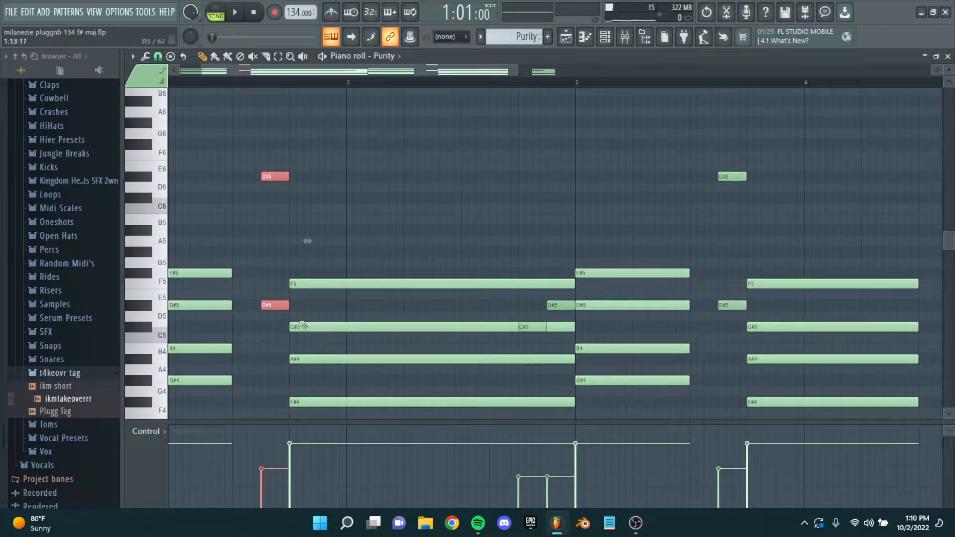
{"action": "scroll", "coordinate": [318, 239], "scroll_direction": "down", "scroll_amount": 2}
{"action": "scroll", "coordinate": [329, 254], "scroll_direction": "up", "scroll_amount": 1}
{"action": "scroll", "coordinate": [378, 299], "scroll_direction": "down", "scroll_amount": 2}
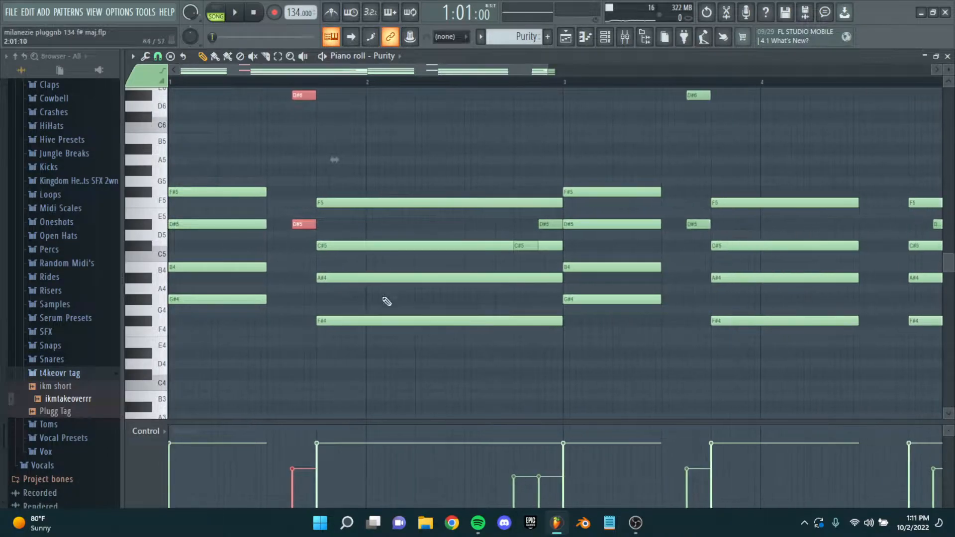
{"action": "scroll", "coordinate": [363, 143], "scroll_direction": "down", "scroll_amount": 1}
{"action": "left_click", "coordinate": [258, 220]}
Step: Audition the opening chord in bar 1 with the Playback tool
{"action": "scroll", "coordinate": [286, 220], "scroll_direction": "up", "scroll_amount": 2}
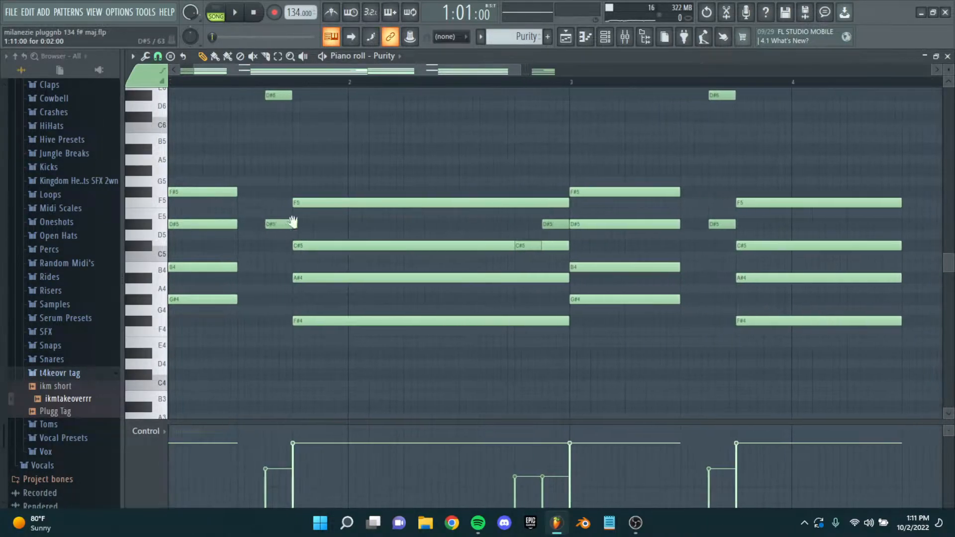
{"action": "scroll", "coordinate": [323, 209], "scroll_direction": "down", "scroll_amount": 4}
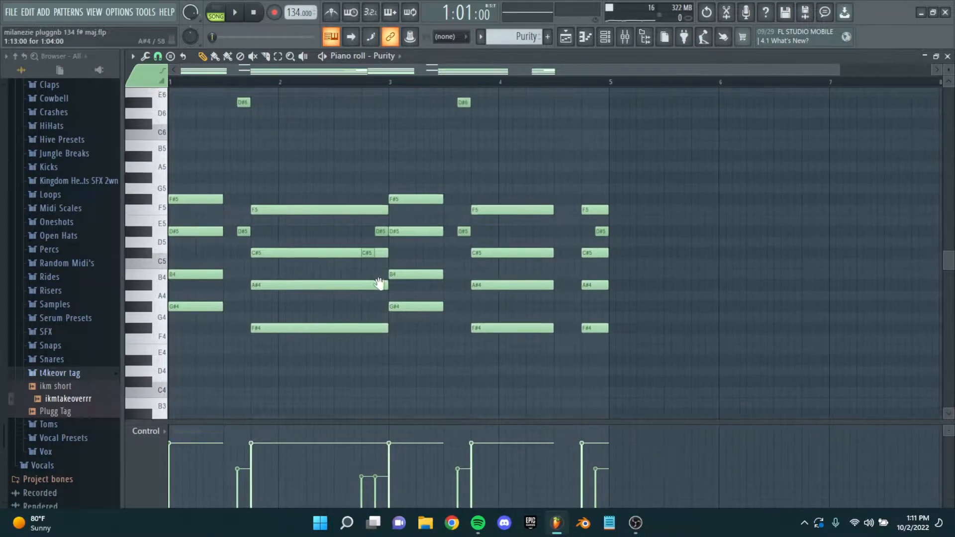
{"action": "scroll", "coordinate": [394, 282], "scroll_direction": "up", "scroll_amount": 1}
{"action": "scroll", "coordinate": [394, 281], "scroll_direction": "down", "scroll_amount": 2}
{"action": "scroll", "coordinate": [395, 281], "scroll_direction": "up", "scroll_amount": 4}
{"action": "left_click_drag", "start_coordinate": [223, 304], "coordinate": [184, 132]}
{"action": "left_click", "coordinate": [204, 132]}
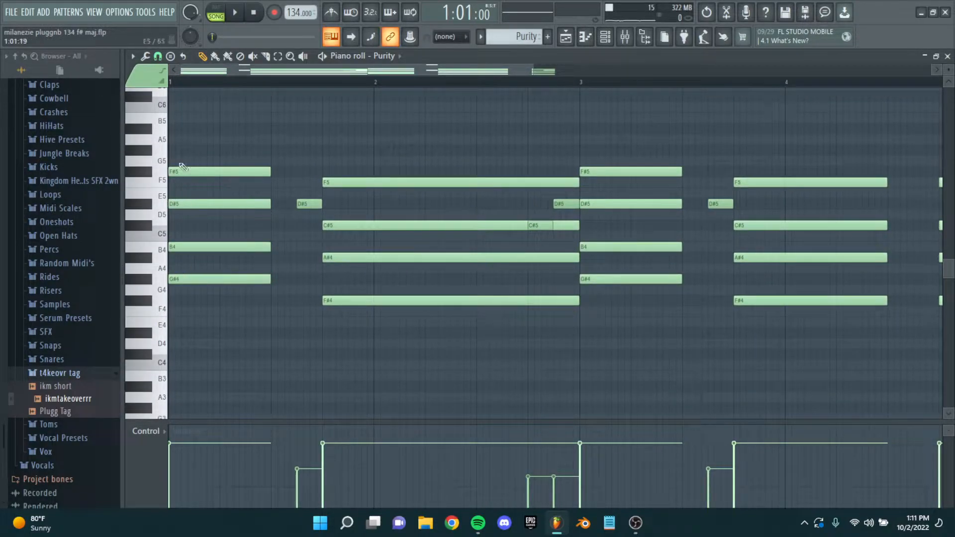
{"action": "left_click", "coordinate": [304, 56]}
{"action": "left_click", "coordinate": [226, 135]}
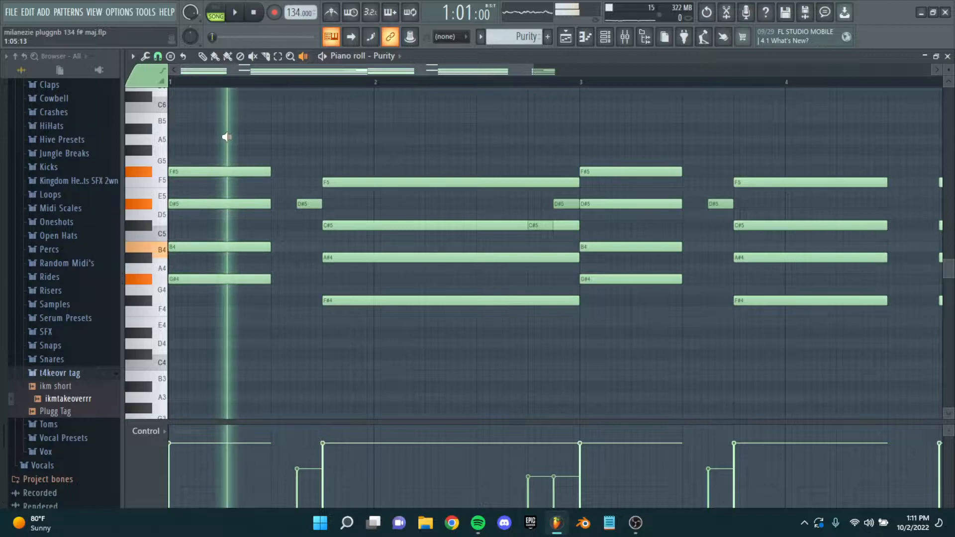
Step: Audition the long second chord around bar 2 with the Playback tool
{"action": "left_click_drag", "start_coordinate": [391, 219], "coordinate": [364, 199]}
{"action": "scroll", "coordinate": [363, 266], "scroll_direction": "up", "scroll_amount": 3}
{"action": "scroll", "coordinate": [341, 213], "scroll_direction": "down", "scroll_amount": 2}
{"action": "scroll", "coordinate": [373, 229], "scroll_direction": "up", "scroll_amount": 1}
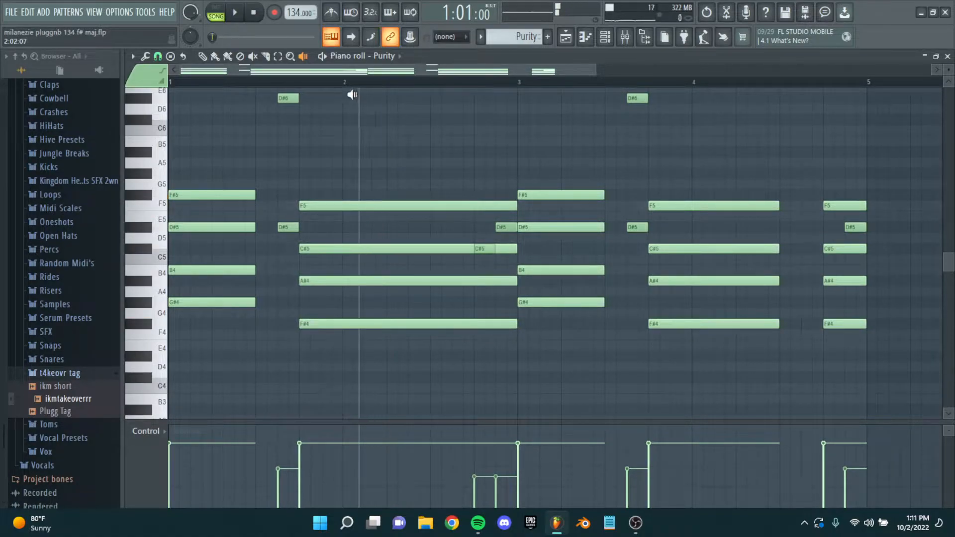
Step: Play the Purity pattern through to bar 4, stop it, and return to its start
{"action": "key", "text": "space"}
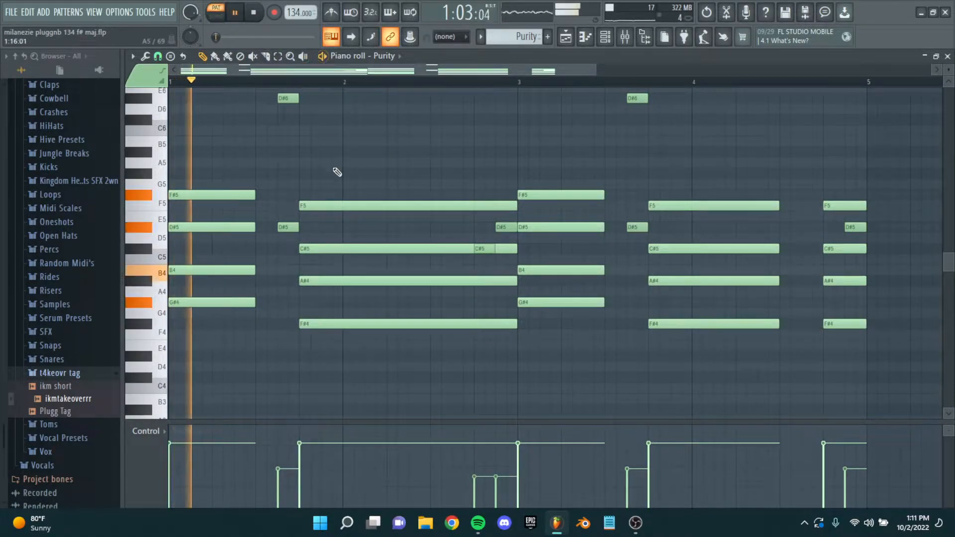
{"action": "scroll", "coordinate": [335, 172], "scroll_direction": "down", "scroll_amount": 2}
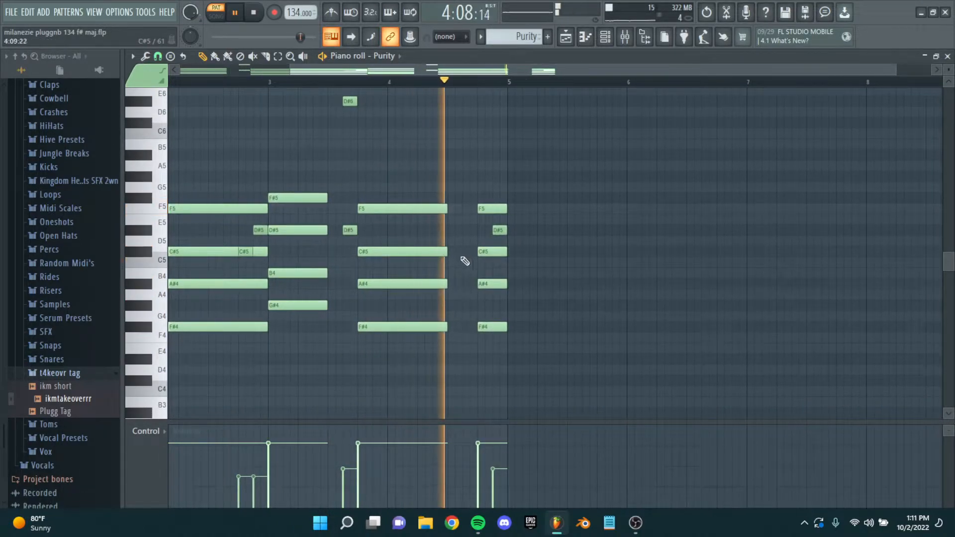
{"action": "key", "text": "space"}
{"action": "scroll", "coordinate": [348, 242], "scroll_direction": "left", "scroll_amount": 5}
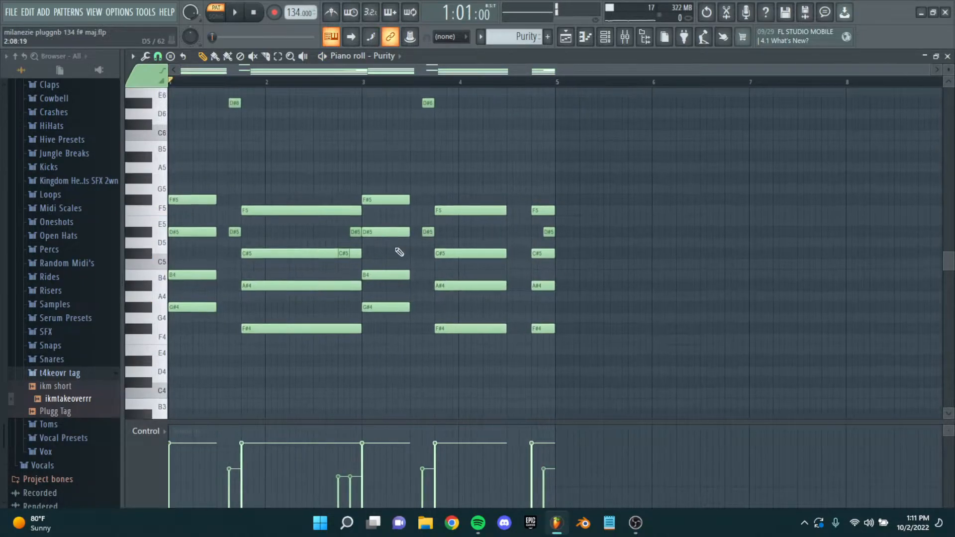
Step: Point out the bar 1 chord and the long chord across bar 2, clearing each selection
{"action": "scroll", "coordinate": [234, 296], "scroll_direction": "up", "scroll_amount": 3}
{"action": "left_click_drag", "start_coordinate": [239, 333], "coordinate": [205, 152]}
{"action": "left_click", "coordinate": [235, 166], "text": "ctrl"}
{"action": "scroll", "coordinate": [397, 353], "scroll_direction": "right", "scroll_amount": 5}
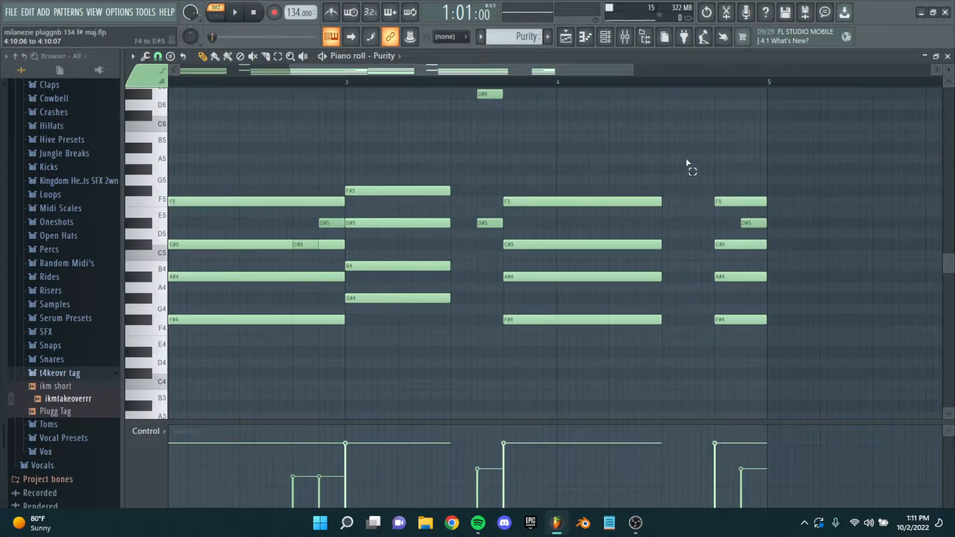
{"action": "scroll", "coordinate": [426, 289], "scroll_direction": "down", "scroll_amount": 3}
{"action": "left_click_drag", "start_coordinate": [315, 366], "coordinate": [346, 147]}
{"action": "left_click", "coordinate": [346, 144]}
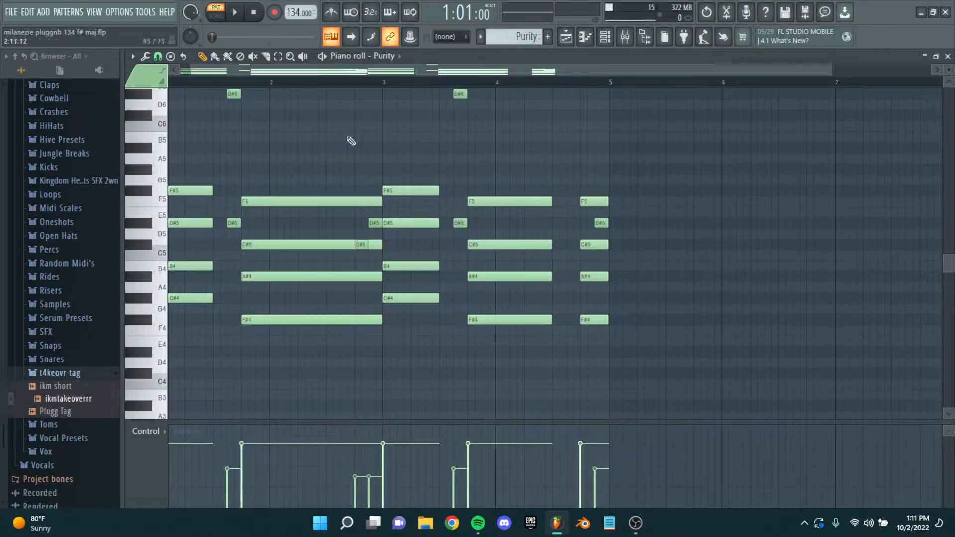
Step: Mark out the gap and closing chord at the end of bar 4, then clear the selection
{"action": "left_click_drag", "start_coordinate": [567, 186], "coordinate": [586, 414]}
{"action": "scroll", "coordinate": [553, 184], "scroll_direction": "down", "scroll_amount": 1}
{"action": "left_click", "coordinate": [546, 147], "text": "ctrl"}
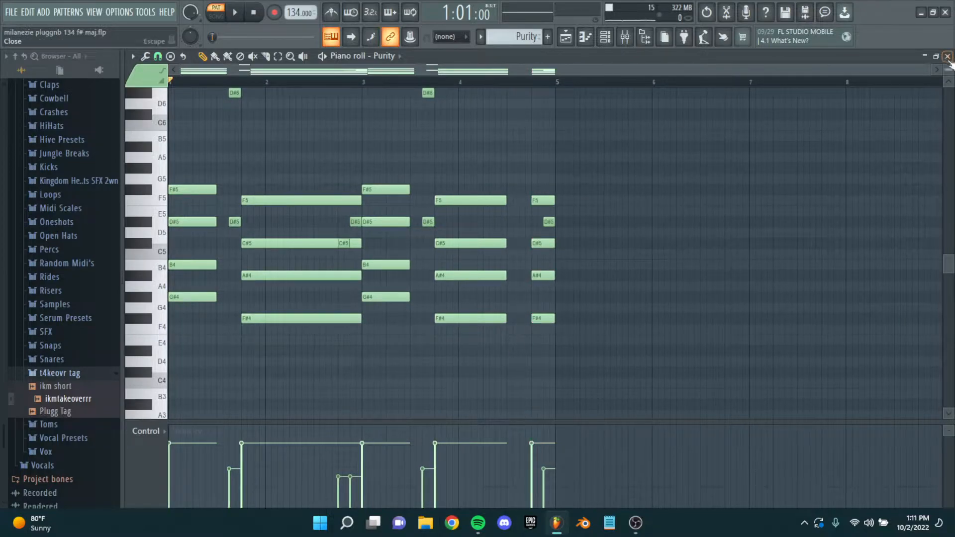
Step: Close the piano roll and bring up the Purity instrument from the channel rack
{"action": "left_click", "coordinate": [947, 56]}
{"action": "key", "text": "F6"}
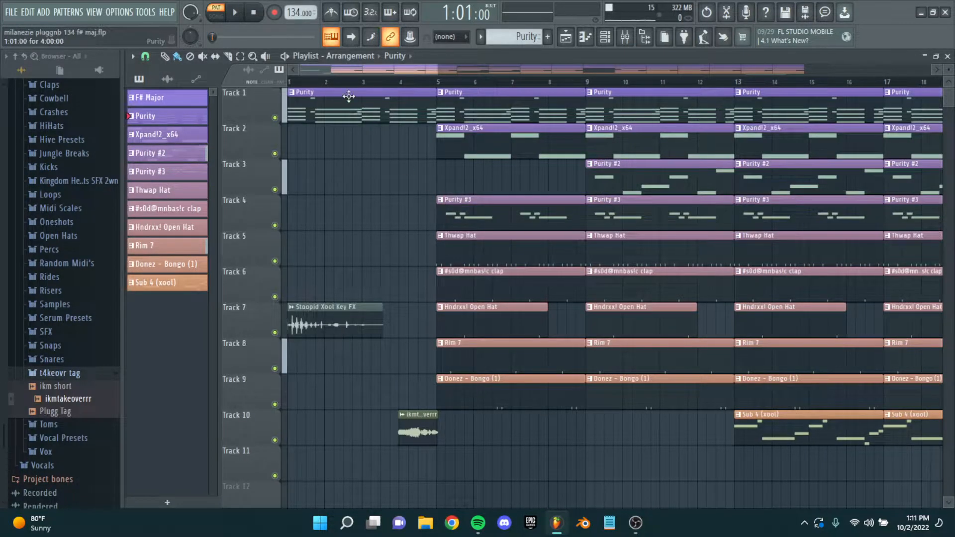
{"action": "left_click", "coordinate": [606, 37]}
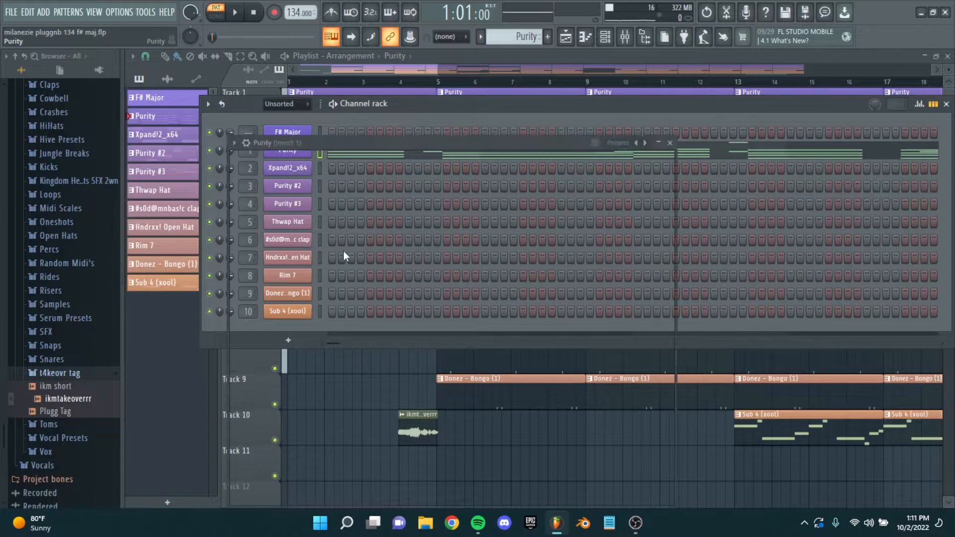
Step: Inspect the Purity instrument's mixer page and preset list, close it, and return to the playlist
{"action": "left_click", "coordinate": [291, 149]}
{"action": "left_click", "coordinate": [505, 448]}
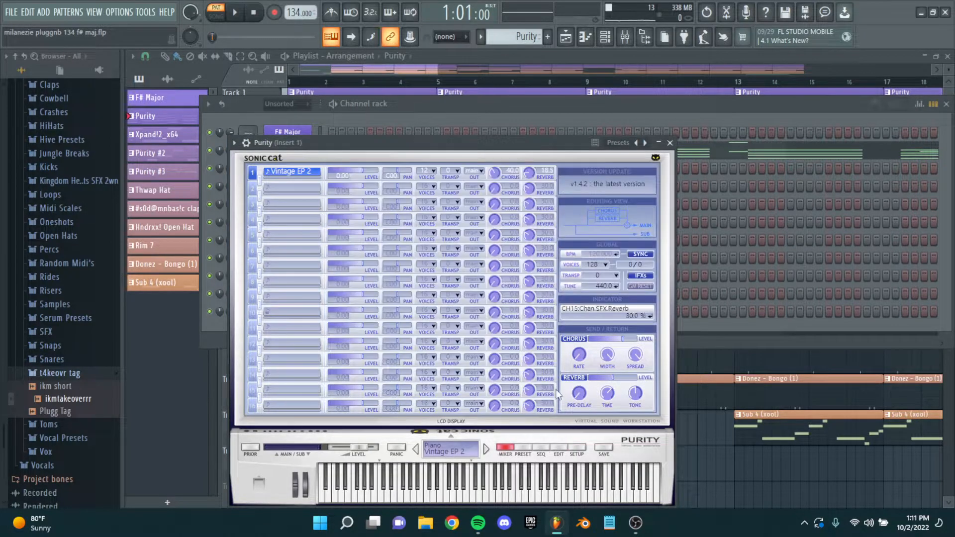
{"action": "left_click", "coordinate": [522, 450]}
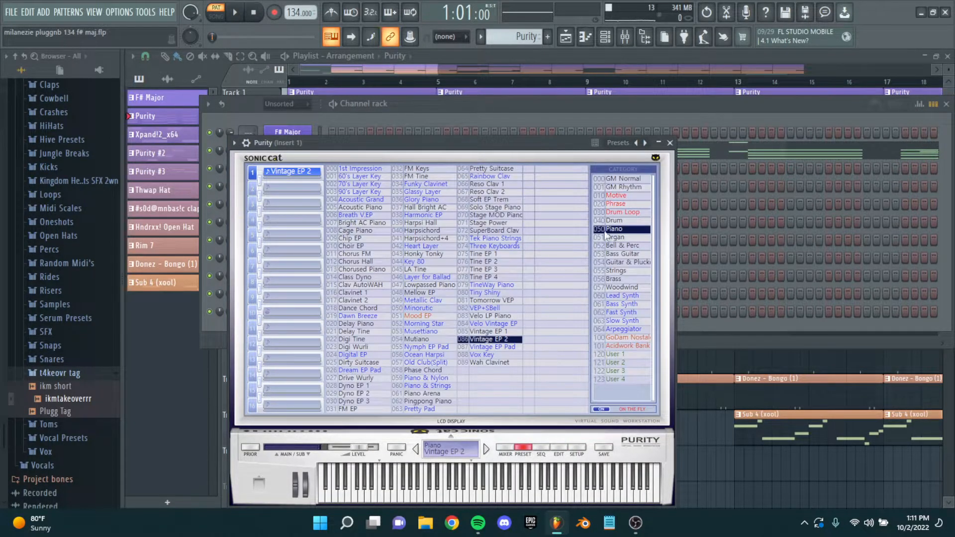
{"action": "left_click", "coordinate": [670, 143]}
{"action": "key", "text": "F6"}
{"action": "scroll", "coordinate": [485, 180], "scroll_direction": "up", "scroll_amount": 2}
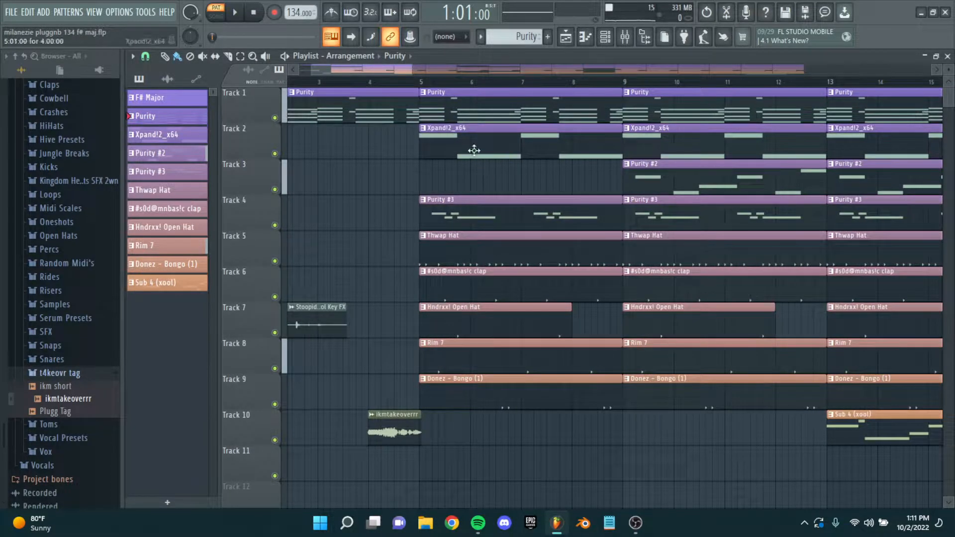
Step: Check the Purity preset list again, then show the Xpand!2_x64 instrument's parts and close its window
{"action": "left_click", "coordinate": [605, 38]}
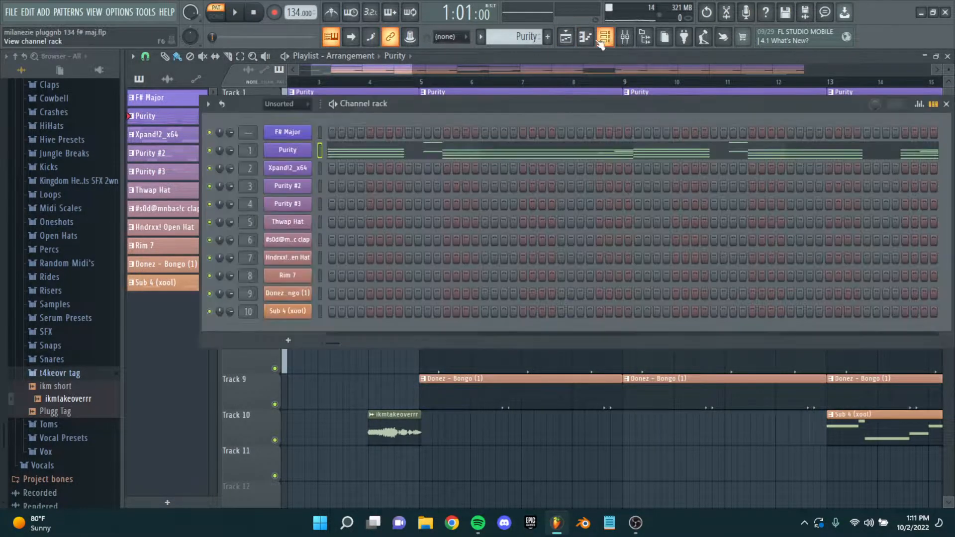
{"action": "left_click", "coordinate": [285, 151]}
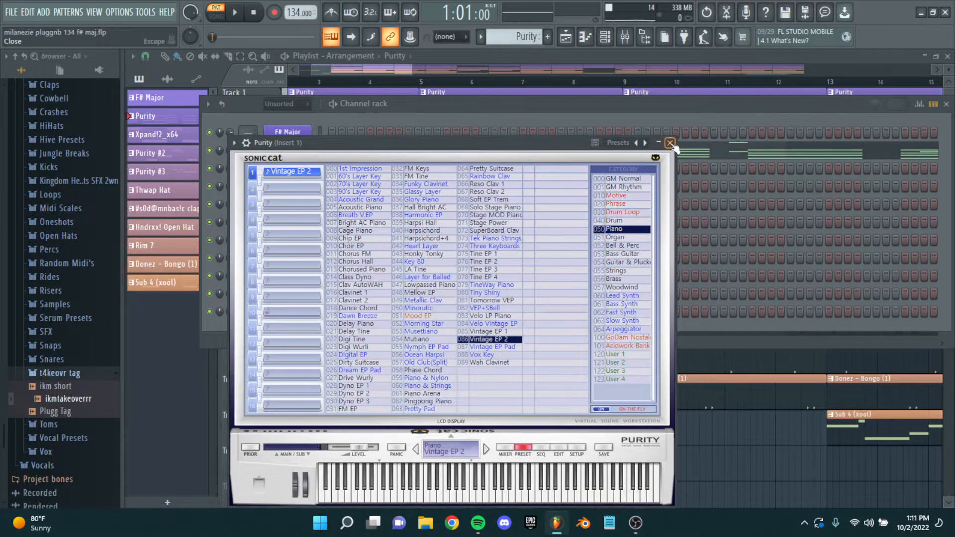
{"action": "left_click", "coordinate": [670, 144]}
{"action": "left_click", "coordinate": [287, 168]}
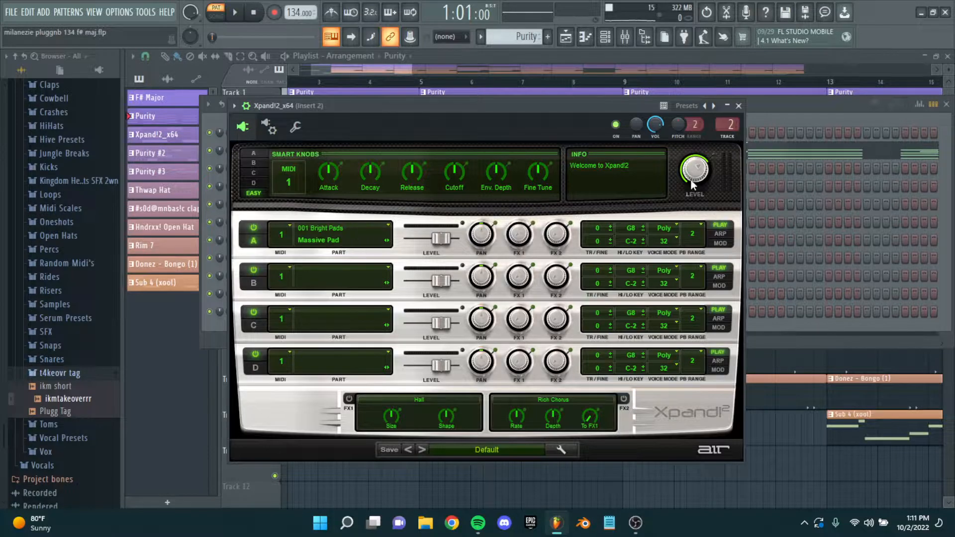
{"action": "left_click", "coordinate": [739, 106]}
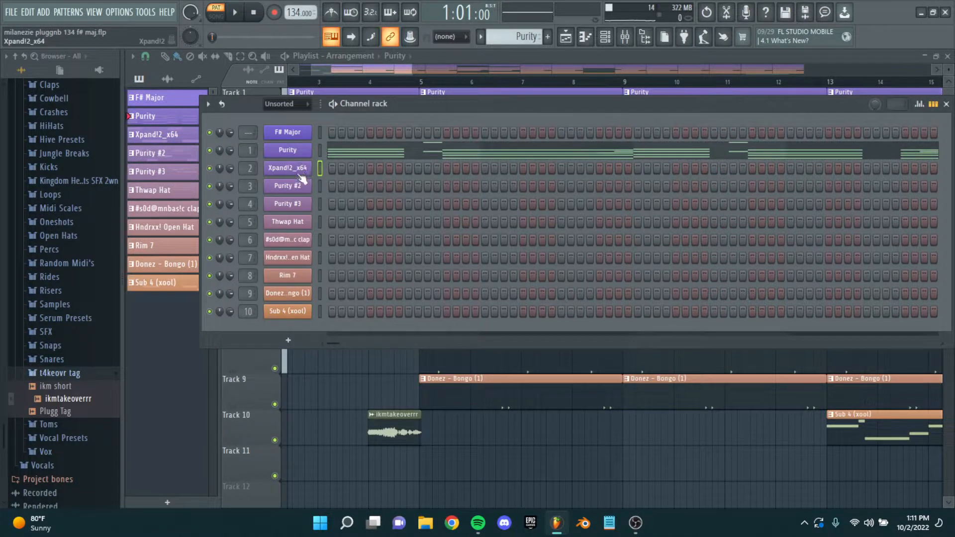
Step: Open the Xpand!2_x64 pattern in the piano roll and frame all its notes across bars 1 to 4
{"action": "key", "text": "F6"}
{"action": "double_click", "coordinate": [450, 144]}
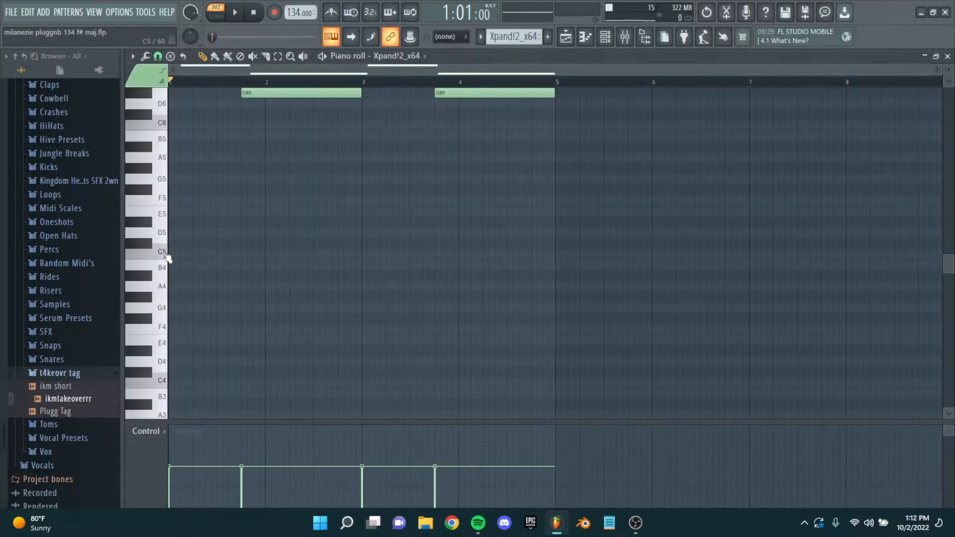
{"action": "left_click_drag", "start_coordinate": [167, 257], "coordinate": [167, 299]}
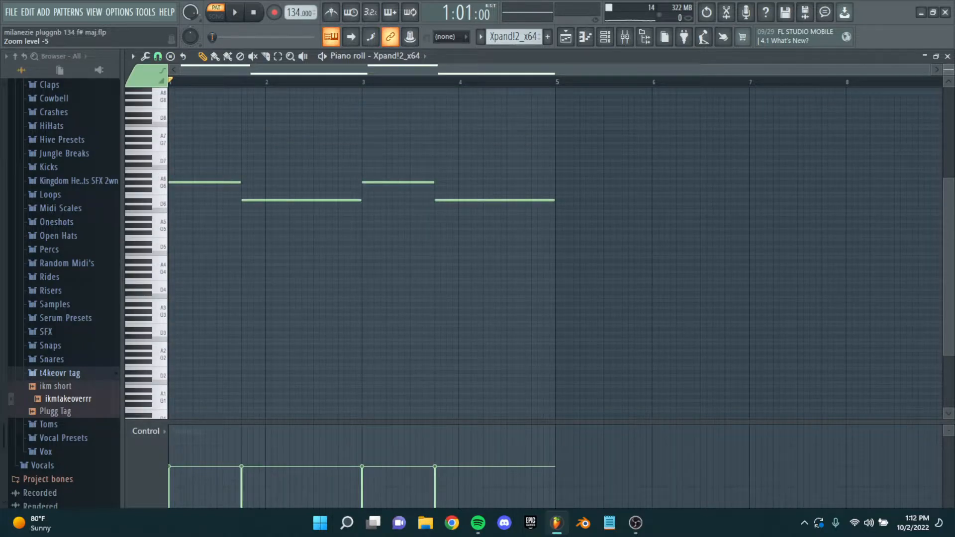
{"action": "left_click_drag", "start_coordinate": [948, 69], "coordinate": [948, 49]}
{"action": "scroll", "coordinate": [211, 198], "scroll_direction": "up", "scroll_amount": 6}
{"action": "scroll", "coordinate": [225, 270], "scroll_direction": "up", "scroll_amount": 3}
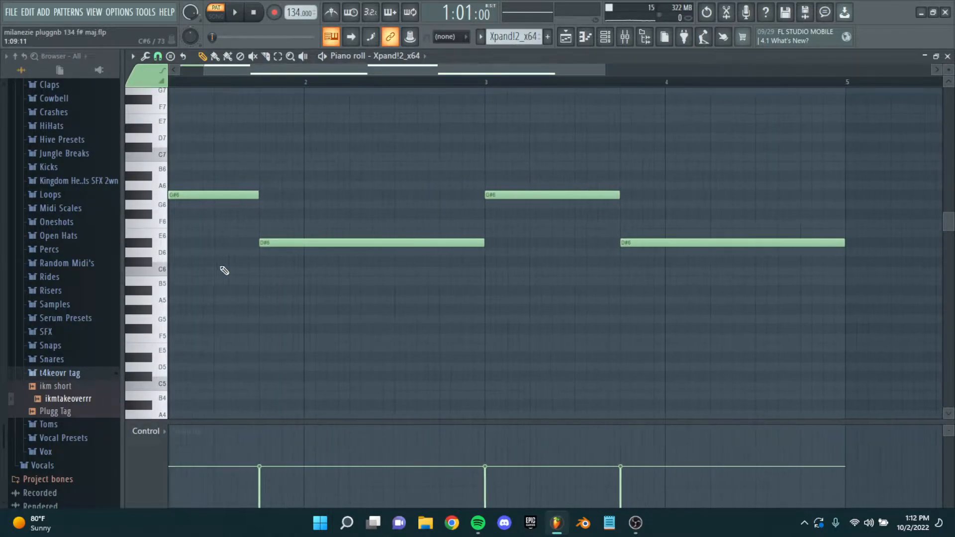
{"action": "scroll", "coordinate": [285, 267], "scroll_direction": "down", "scroll_amount": 3}
{"action": "scroll", "coordinate": [306, 230], "scroll_direction": "down", "scroll_amount": 2}
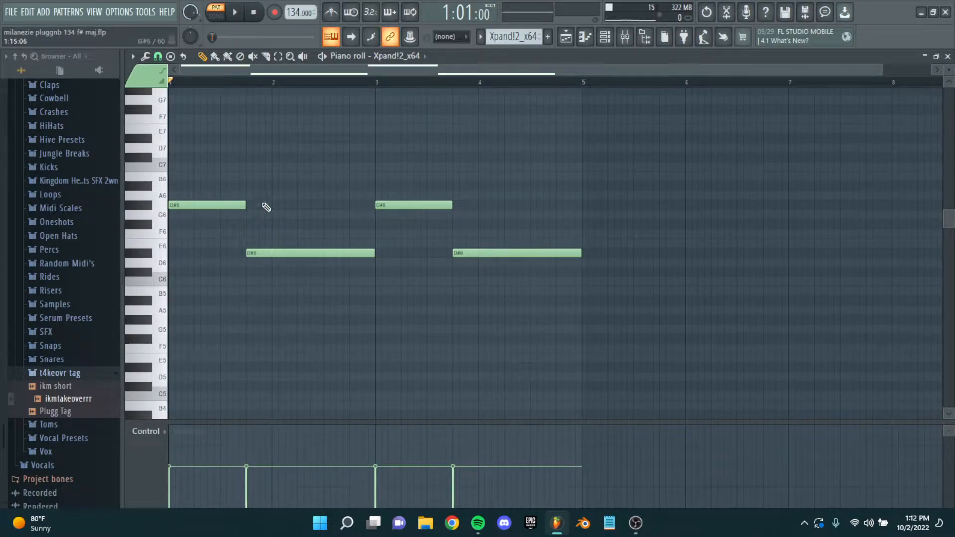
Step: Play the Xpand!2_x64 pattern into bar 3, stop it, and close the piano roll
{"action": "left_click", "coordinate": [618, 39]}
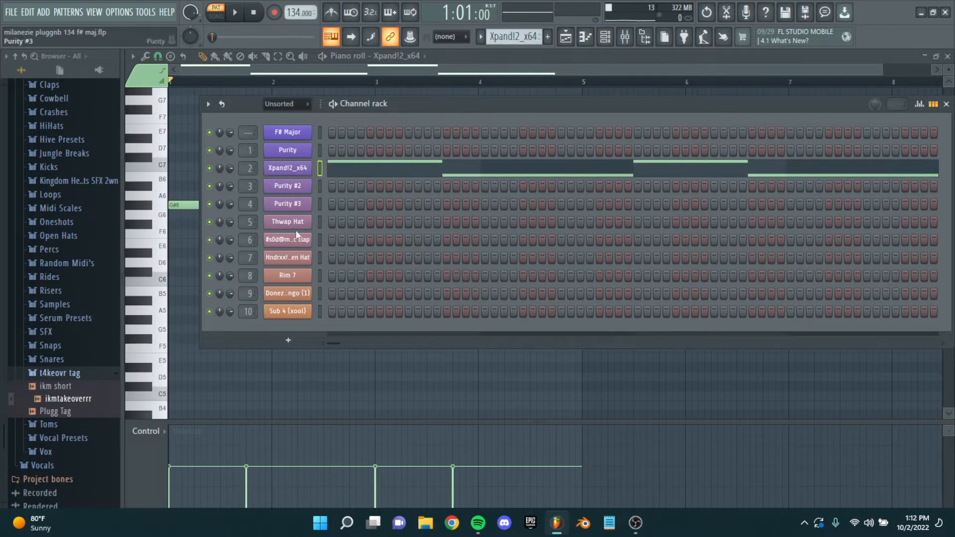
{"action": "key", "text": "F6"}
{"action": "scroll", "coordinate": [352, 113], "scroll_direction": "up", "scroll_amount": 1}
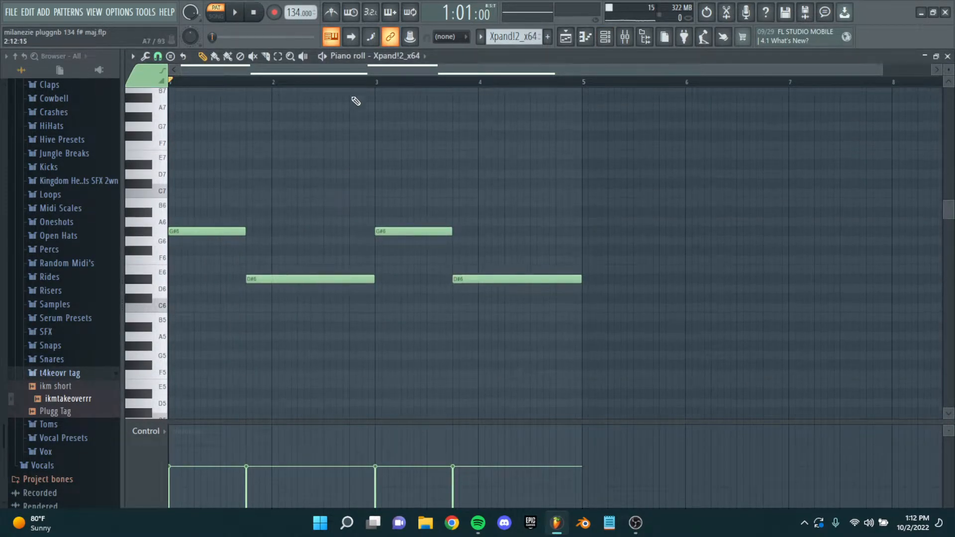
{"action": "key", "text": "space"}
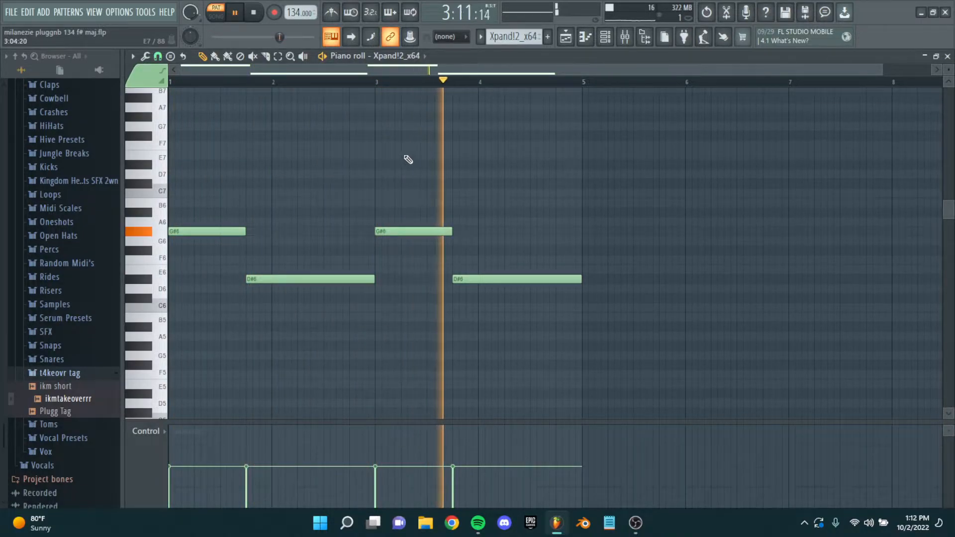
{"action": "key", "text": "space"}
{"action": "left_click", "coordinate": [948, 55]}
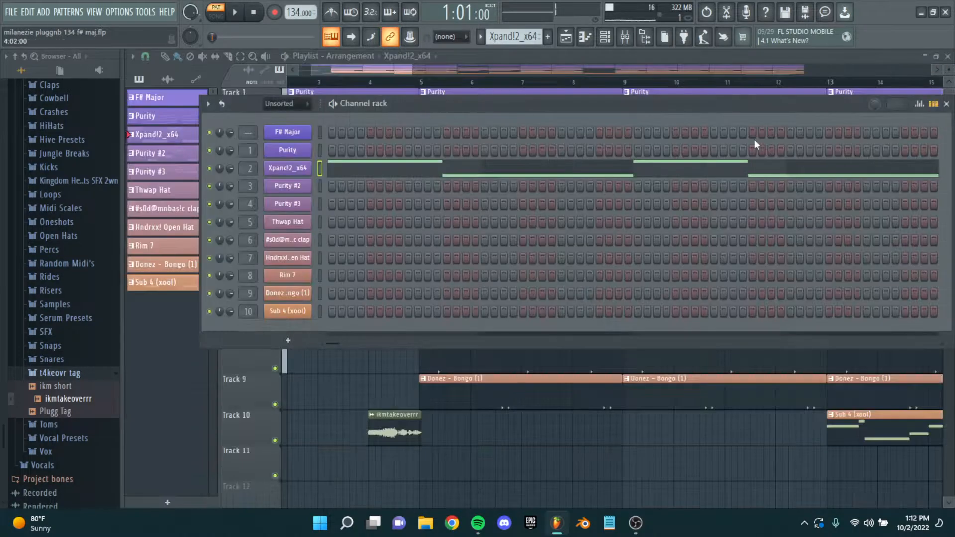
Step: Inspect the stereo separation settings of the melody inserts in the mixer and close the mixer
{"action": "right_click", "coordinate": [379, 355]}
{"action": "scroll", "coordinate": [380, 354], "scroll_direction": "down", "scroll_amount": 1}
{"action": "left_click", "coordinate": [624, 37]}
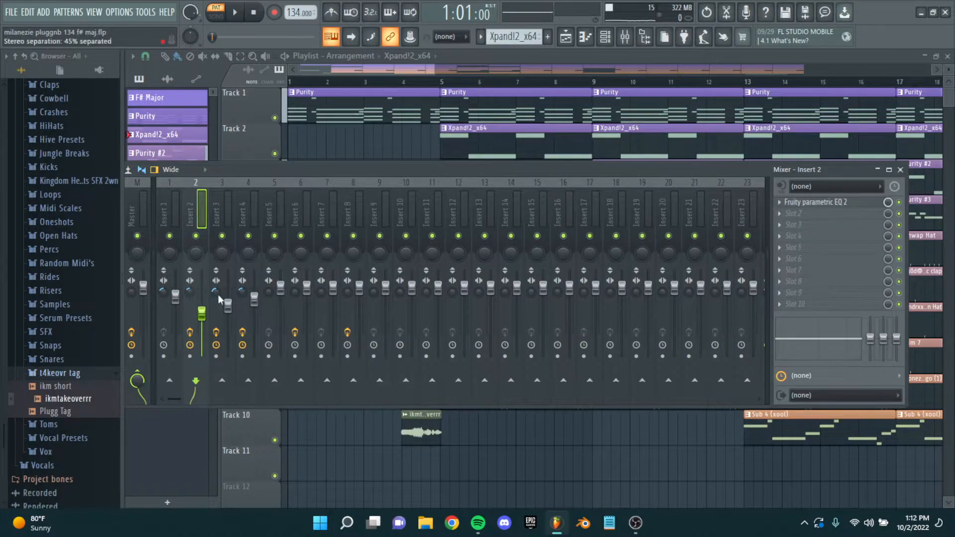
{"action": "left_click", "coordinate": [902, 169]}
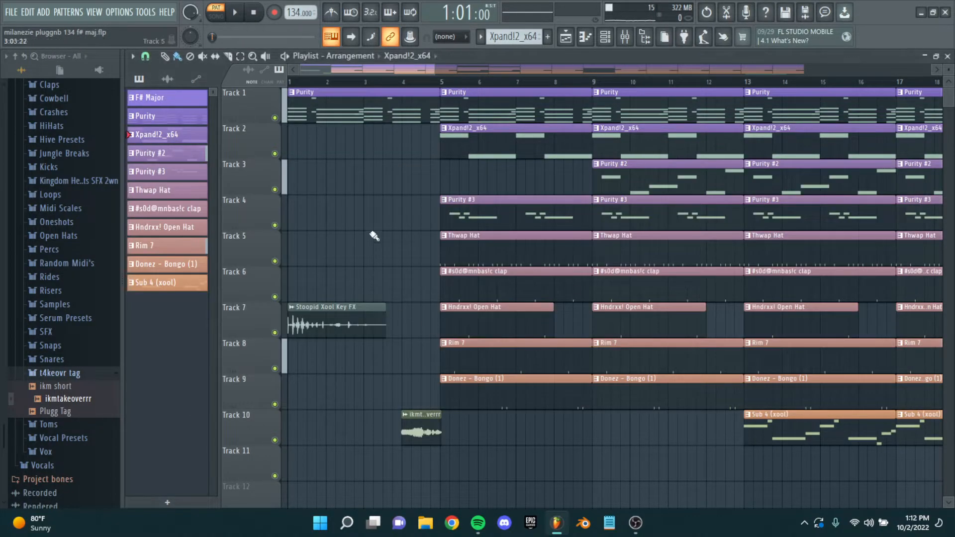
Step: Open the Purity #2 pattern from Track 3 in the piano roll, and show its instrument's preset list before closing the plugin
{"action": "scroll", "coordinate": [462, 157], "scroll_direction": "up", "scroll_amount": 2}
{"action": "left_click_drag", "start_coordinate": [463, 157], "coordinate": [285, 175]}
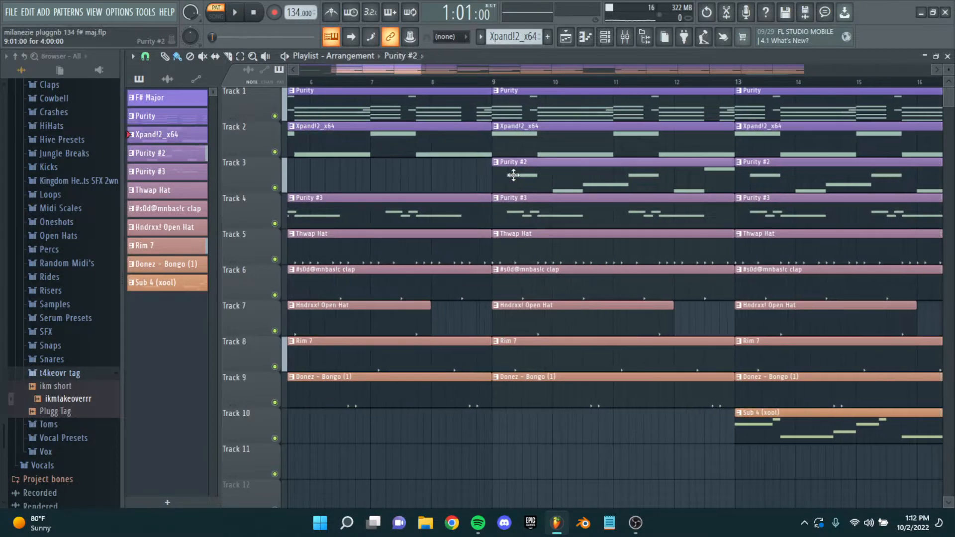
{"action": "double_click", "coordinate": [518, 178]}
{"action": "left_click", "coordinate": [605, 36]}
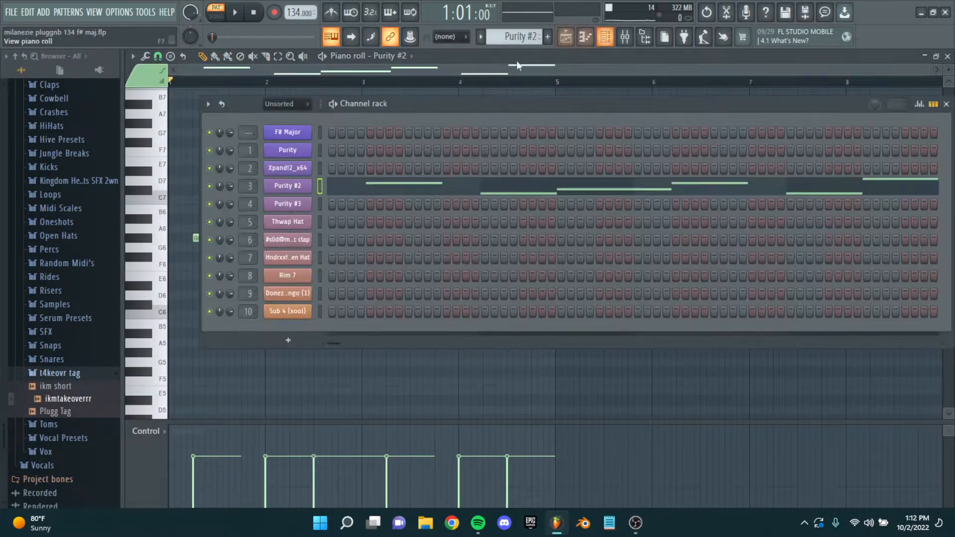
{"action": "left_click", "coordinate": [301, 188]}
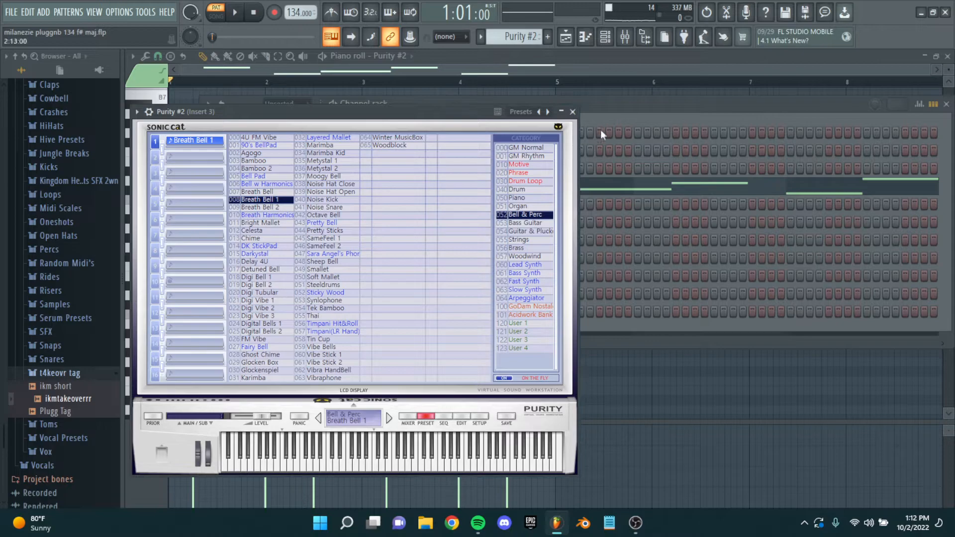
{"action": "left_click", "coordinate": [573, 112]}
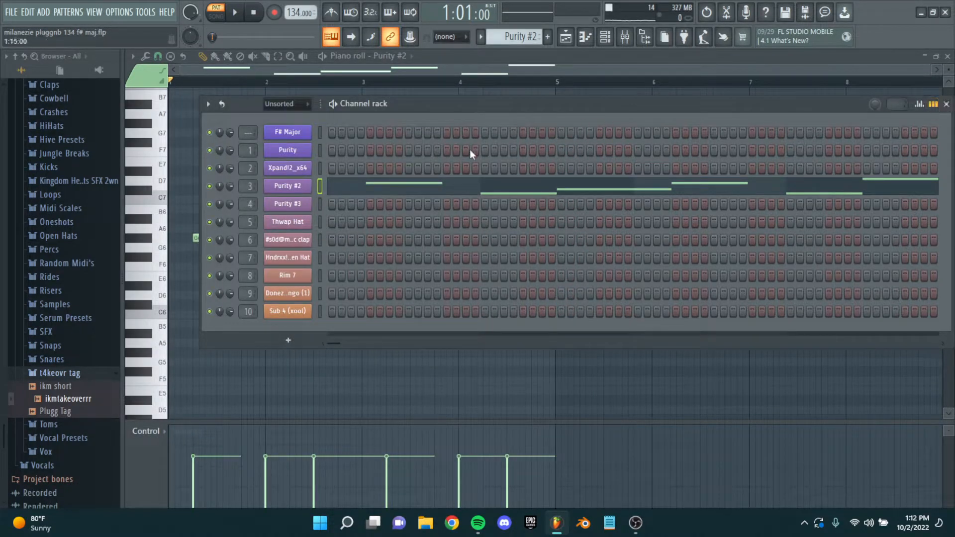
Step: Hide the channel rack and examine the Purity #2 melody notes across bars 1 to 4
{"action": "left_click", "coordinate": [947, 104]}
{"action": "scroll", "coordinate": [348, 218], "scroll_direction": "up", "scroll_amount": 2}
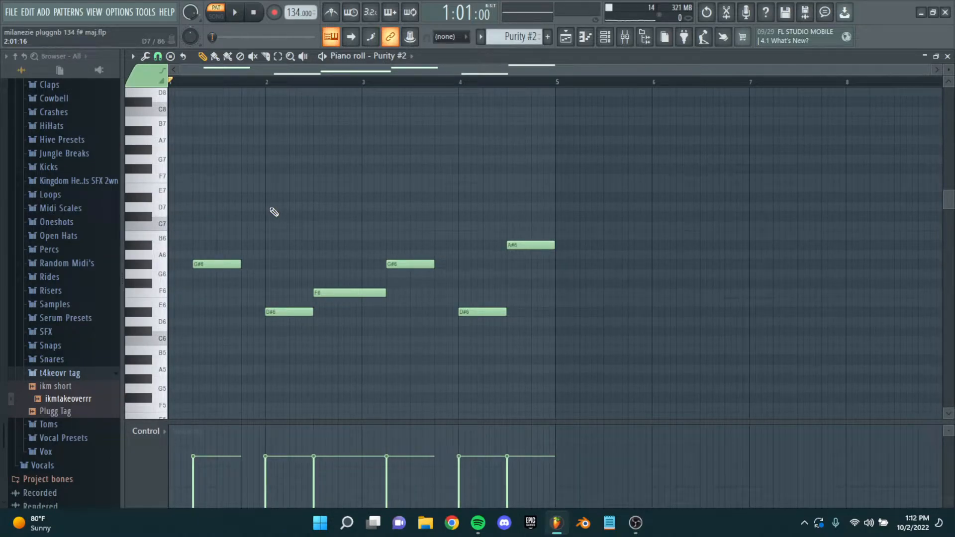
{"action": "scroll", "coordinate": [266, 202], "scroll_direction": "up", "scroll_amount": 2}
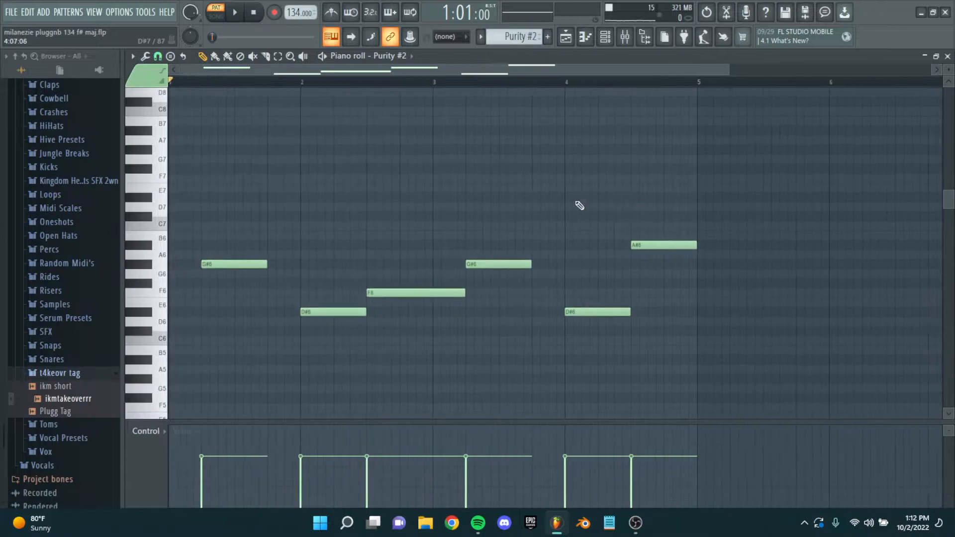
{"action": "scroll", "coordinate": [341, 210], "scroll_direction": "down", "scroll_amount": 2}
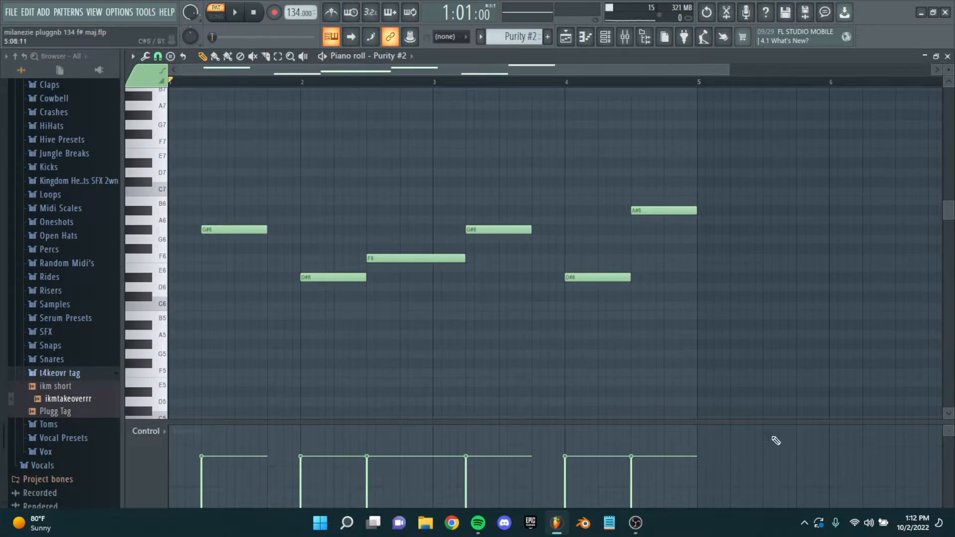
{"action": "scroll", "coordinate": [398, 209], "scroll_direction": "up", "scroll_amount": 4}
{"action": "scroll", "coordinate": [437, 192], "scroll_direction": "down", "scroll_amount": 2}
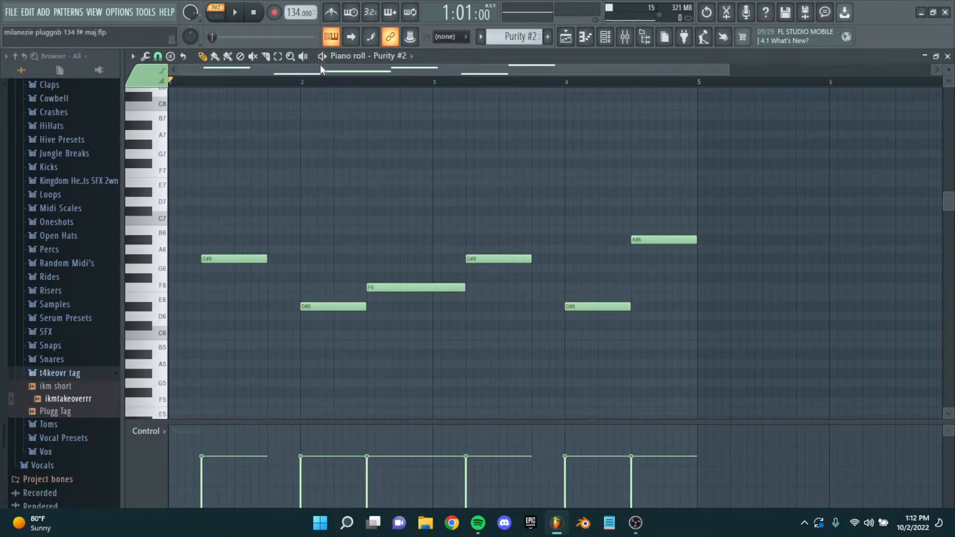
Step: Play the Purity #2 melody through to bar 4, stop it, and close the piano roll
{"action": "key", "text": "space"}
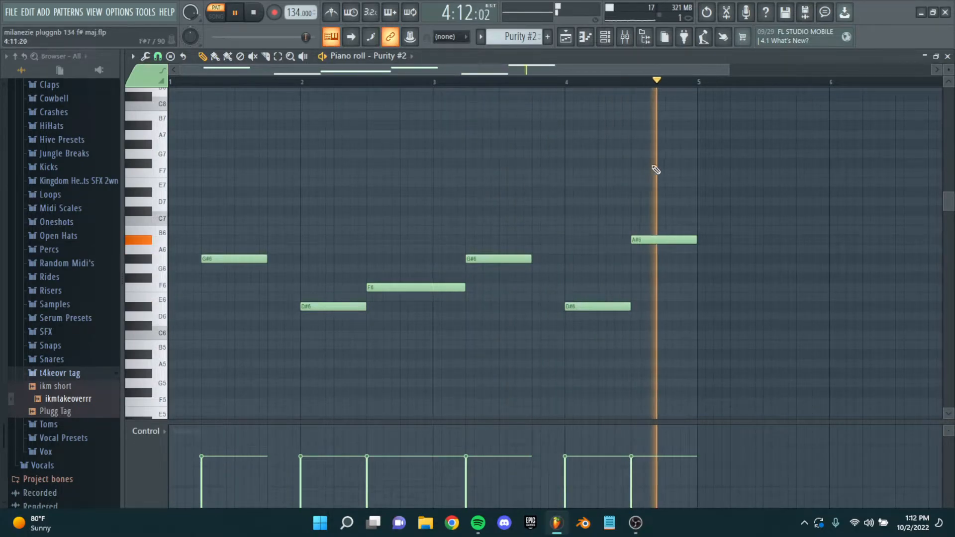
{"action": "key", "text": "space"}
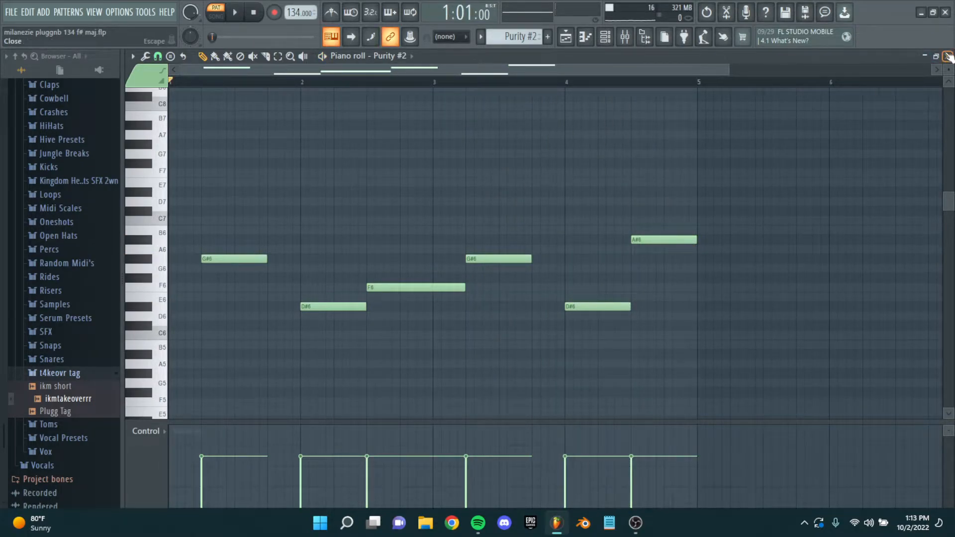
{"action": "left_click", "coordinate": [948, 56]}
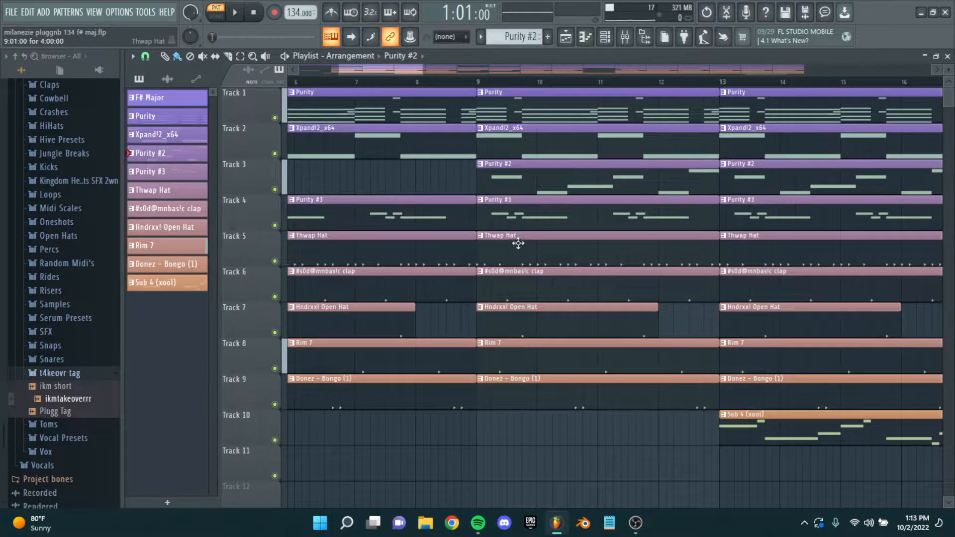
Step: Open the Purity #3 pattern from the bar 9 clip on Track 4 in the piano roll
{"action": "scroll", "coordinate": [518, 243], "scroll_direction": "up", "scroll_amount": 1}
{"action": "left_click_drag", "start_coordinate": [580, 231], "coordinate": [426, 228]}
{"action": "scroll", "coordinate": [427, 228], "scroll_direction": "down", "scroll_amount": 2}
{"action": "scroll", "coordinate": [380, 223], "scroll_direction": "up", "scroll_amount": 2}
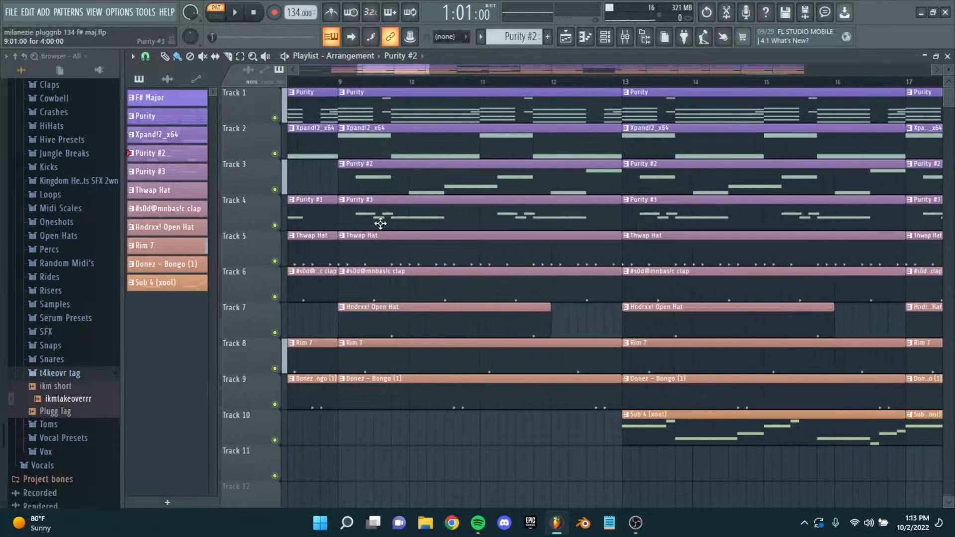
{"action": "double_click", "coordinate": [380, 224]}
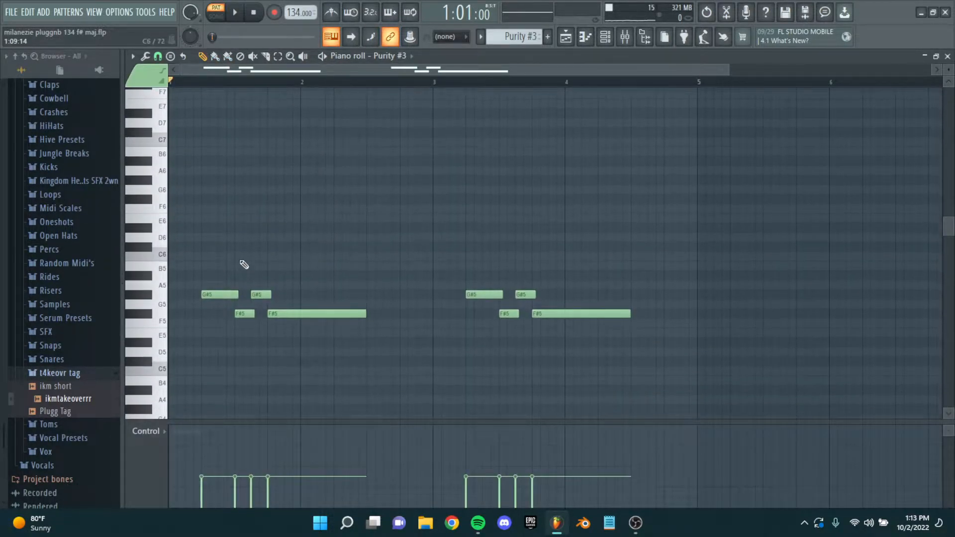
{"action": "scroll", "coordinate": [414, 231], "scroll_direction": "down", "scroll_amount": 1}
Step: Show the Purity #3 instrument's preset list from the channel rack and close the plugin window
{"action": "left_click", "coordinate": [606, 37]}
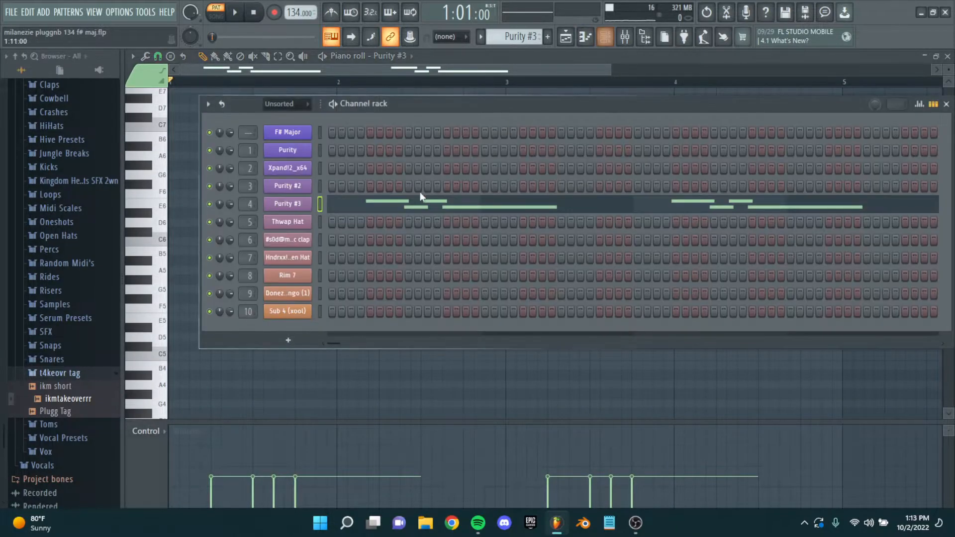
{"action": "left_click", "coordinate": [306, 208]}
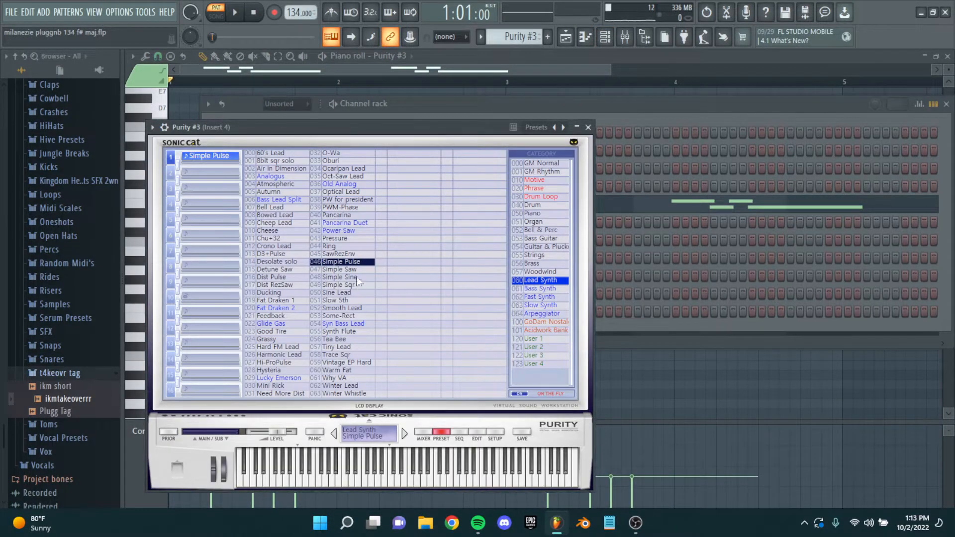
{"action": "left_click", "coordinate": [589, 127]}
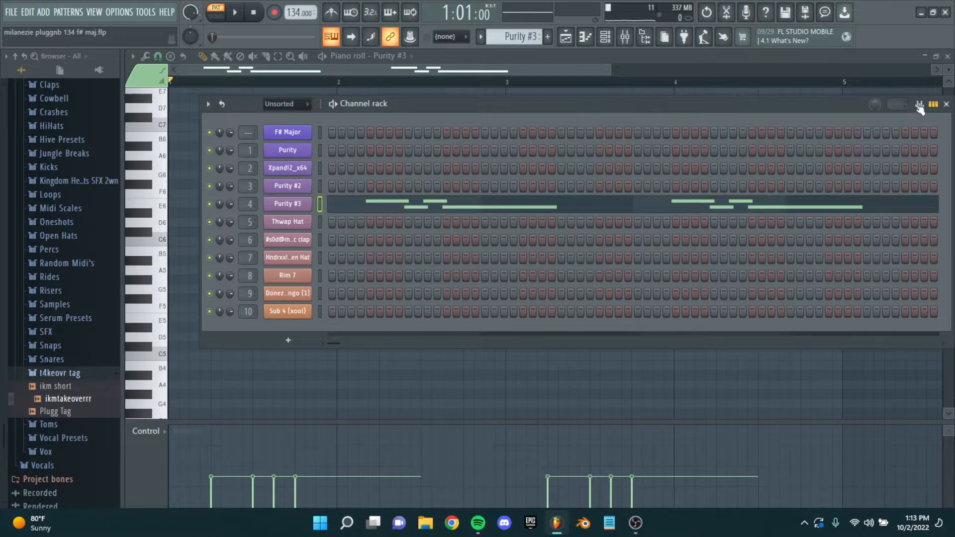
Step: Hide the channel rack and frame the two repeated Purity #3 note phrases in the piano roll
{"action": "left_click", "coordinate": [947, 104]}
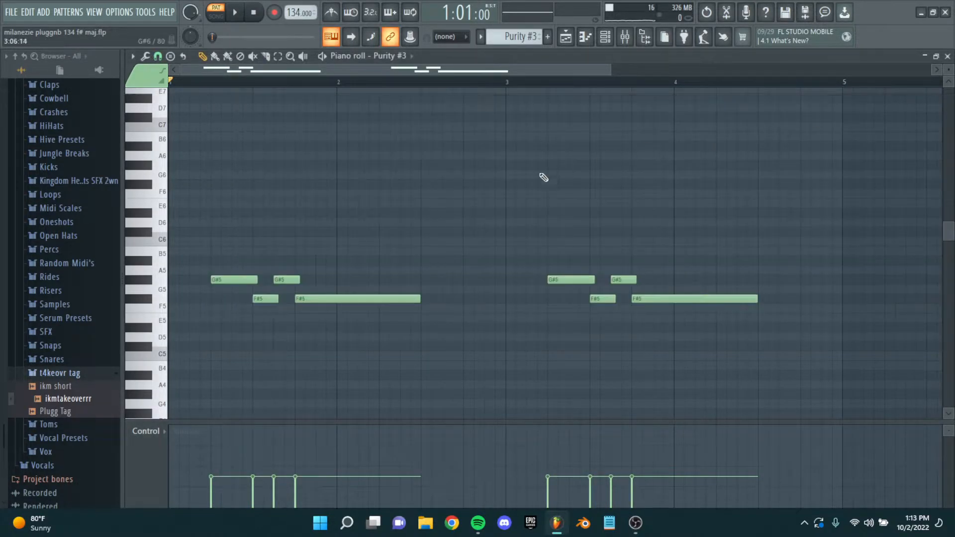
{"action": "scroll", "coordinate": [285, 254], "scroll_direction": "up", "scroll_amount": 2}
{"action": "scroll", "coordinate": [367, 201], "scroll_direction": "down", "scroll_amount": 2}
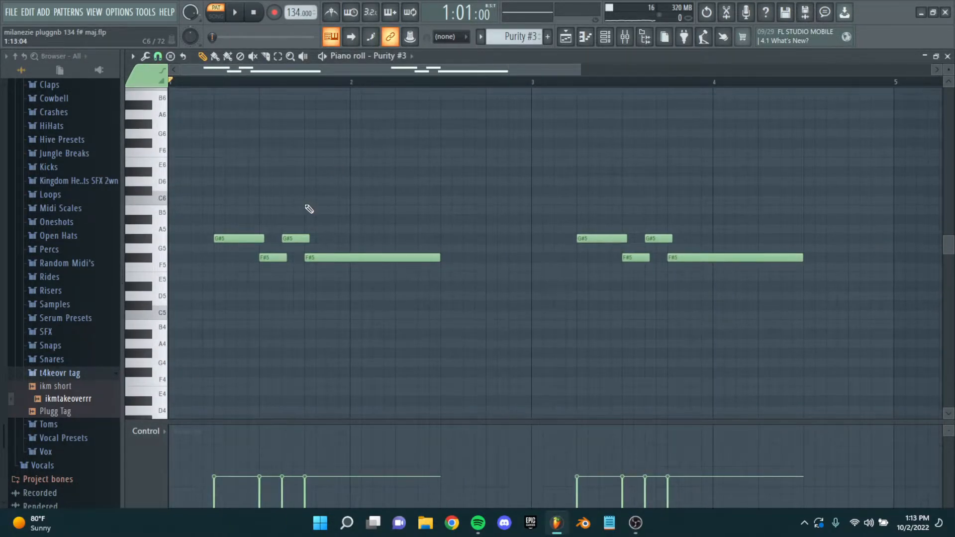
Step: Examine the G#5 and F#5 notes of the Purity #3 phrase and its repeat at bar 3 in the piano roll
{"action": "scroll", "coordinate": [299, 209], "scroll_direction": "down", "scroll_amount": 2, "text": "ctrl"}
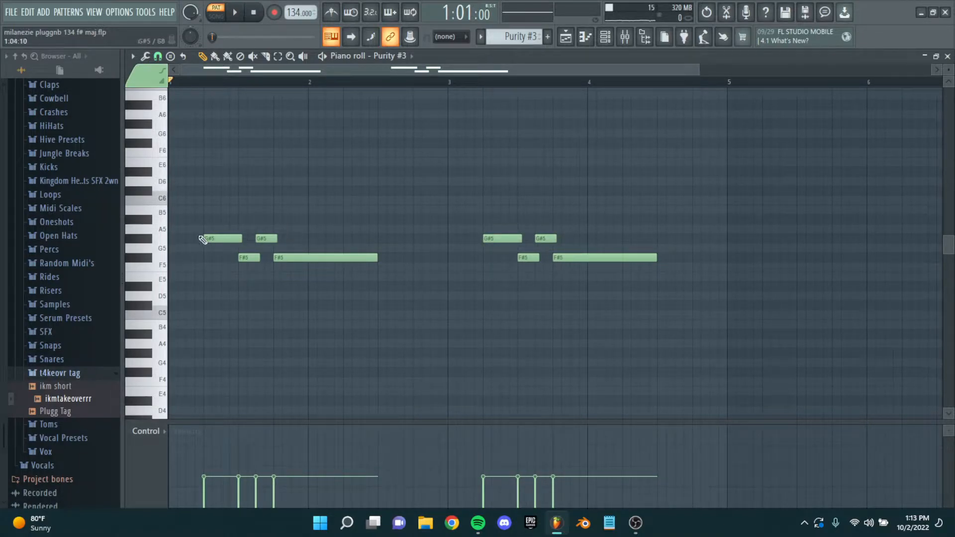
{"action": "scroll", "coordinate": [189, 236], "scroll_direction": "up", "scroll_amount": 1, "text": "ctrl"}
{"action": "scroll", "coordinate": [211, 226], "scroll_direction": "up", "scroll_amount": 1, "text": "ctrl"}
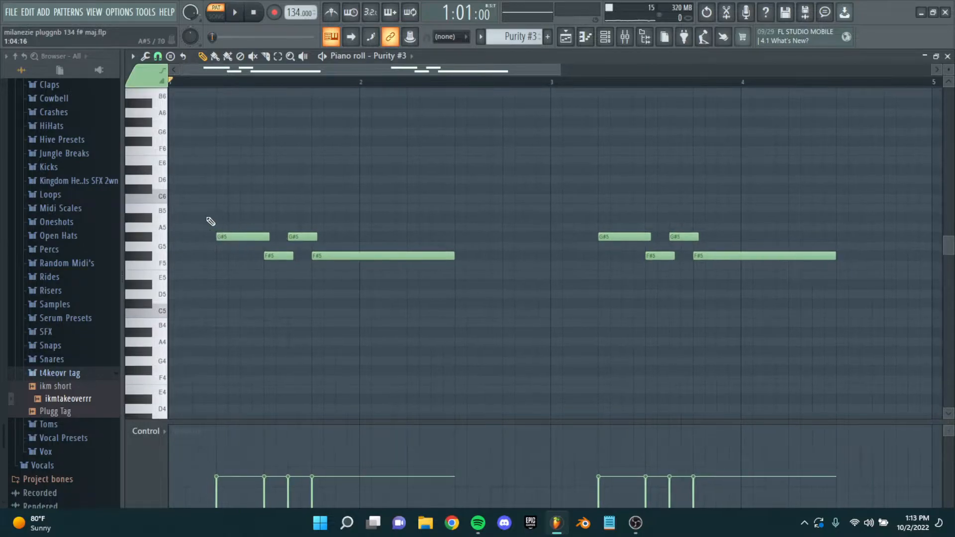
{"action": "left_click_drag", "start_coordinate": [151, 237], "coordinate": [156, 264]}
{"action": "scroll", "coordinate": [378, 231], "scroll_direction": "up", "scroll_amount": 2, "text": "ctrl"}
{"action": "scroll", "coordinate": [378, 231], "scroll_direction": "down", "scroll_amount": 3, "text": "ctrl"}
{"action": "key", "text": "ctrl+b"}
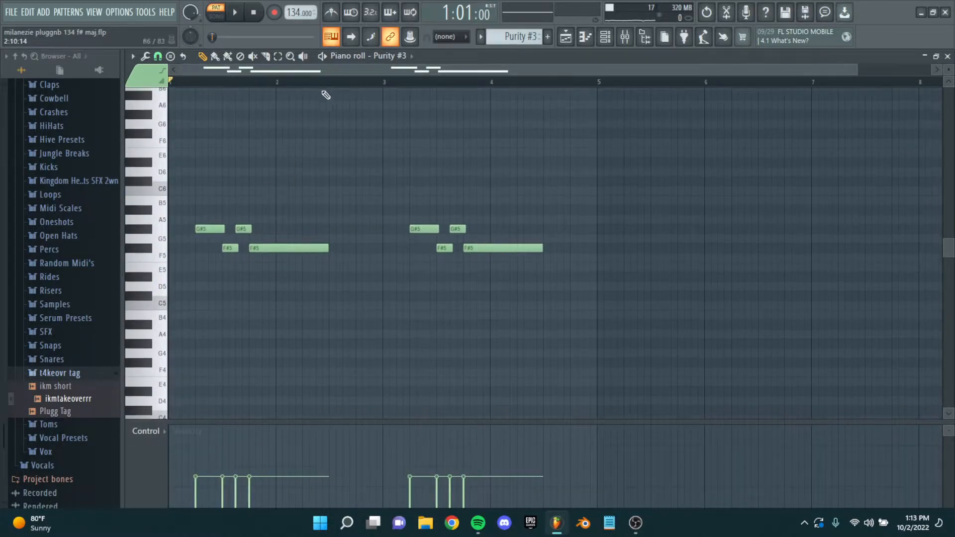
{"action": "scroll", "coordinate": [262, 194], "scroll_direction": "up", "scroll_amount": 5, "text": "ctrl"}
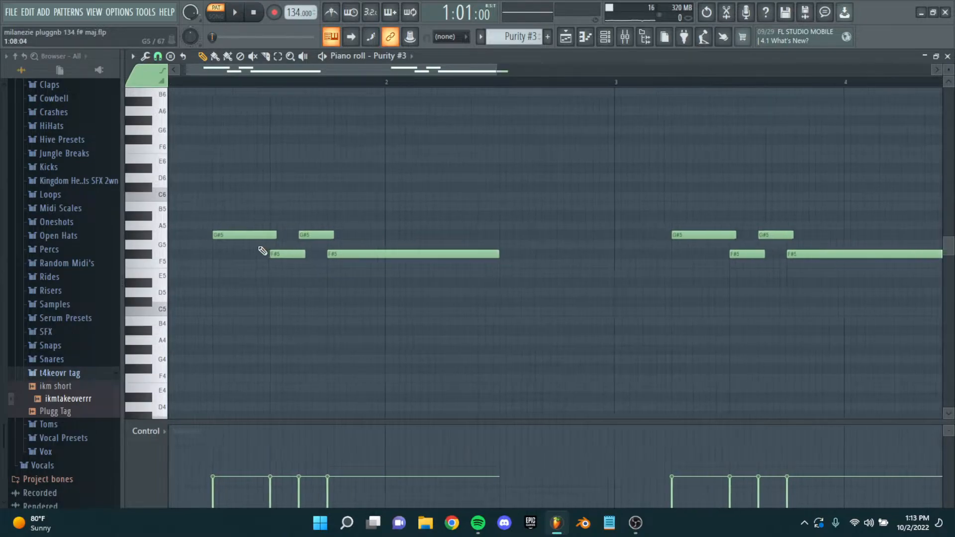
{"action": "scroll", "coordinate": [380, 267], "scroll_direction": "down", "scroll_amount": 4, "text": "ctrl"}
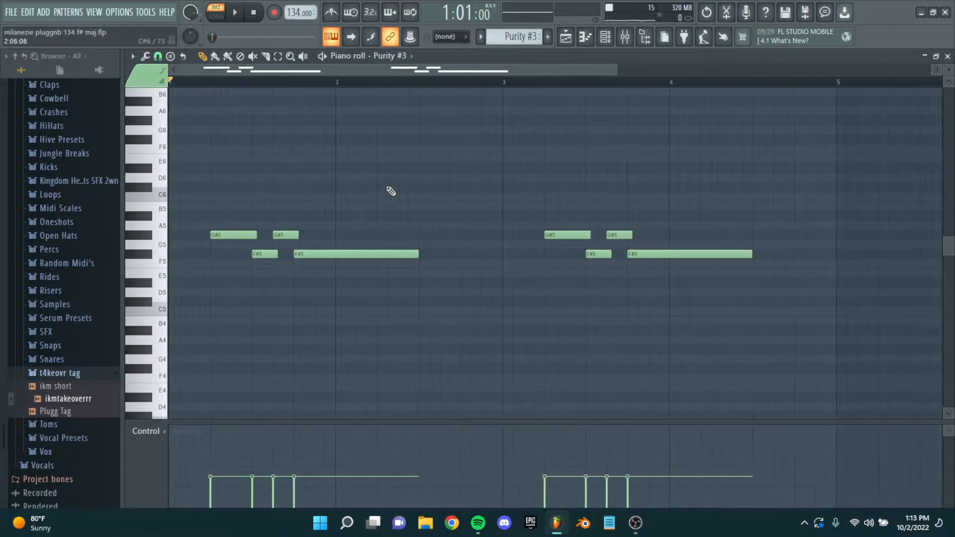
{"action": "left_click_drag", "start_coordinate": [453, 295], "coordinate": [139, 170], "text": "ctrl"}
{"action": "scroll", "coordinate": [261, 159], "scroll_direction": "down", "scroll_amount": 3, "text": "ctrl"}
{"action": "left_click", "coordinate": [263, 160], "text": "ctrl"}
{"action": "left_click_drag", "start_coordinate": [355, 191], "coordinate": [676, 344], "text": "ctrl"}
{"action": "left_click", "coordinate": [360, 109], "text": "ctrl"}
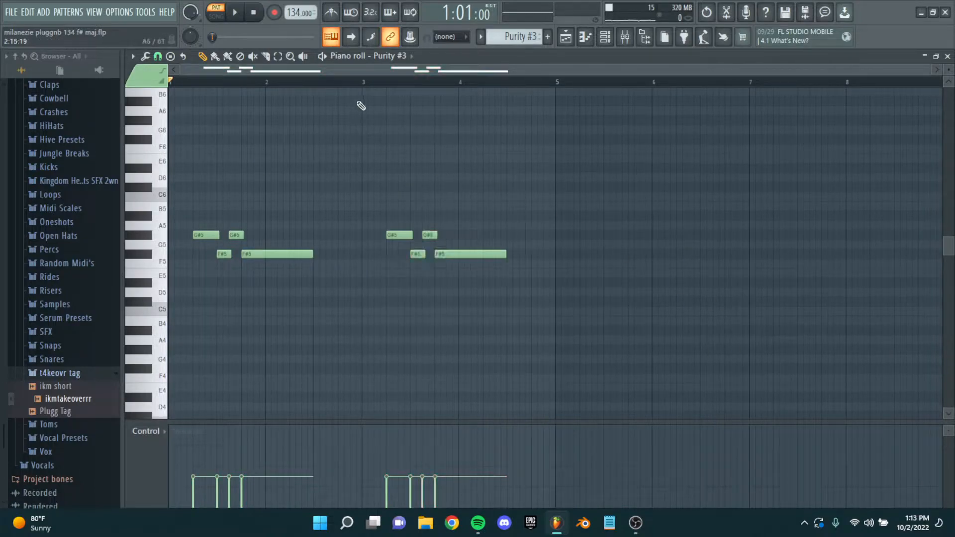
Step: Play the Purity #3 melody through bar 3, stop it, and return to the playlist
{"action": "left_click", "coordinate": [324, 58]}
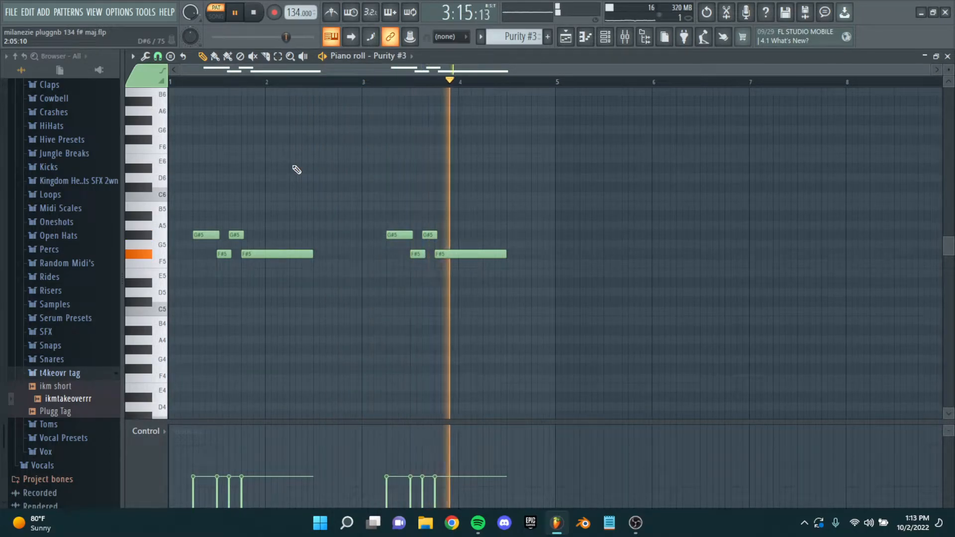
{"action": "key", "text": "space"}
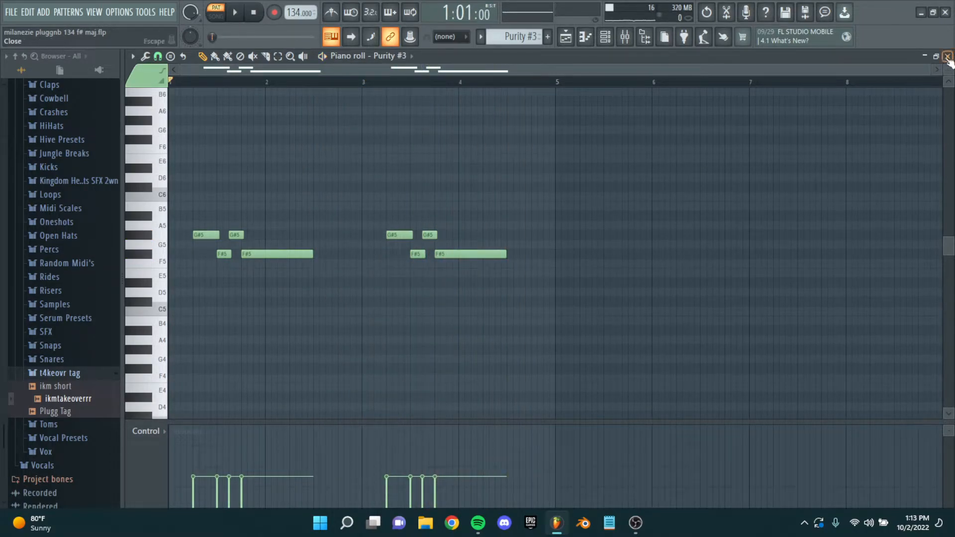
{"action": "key", "text": "F5"}
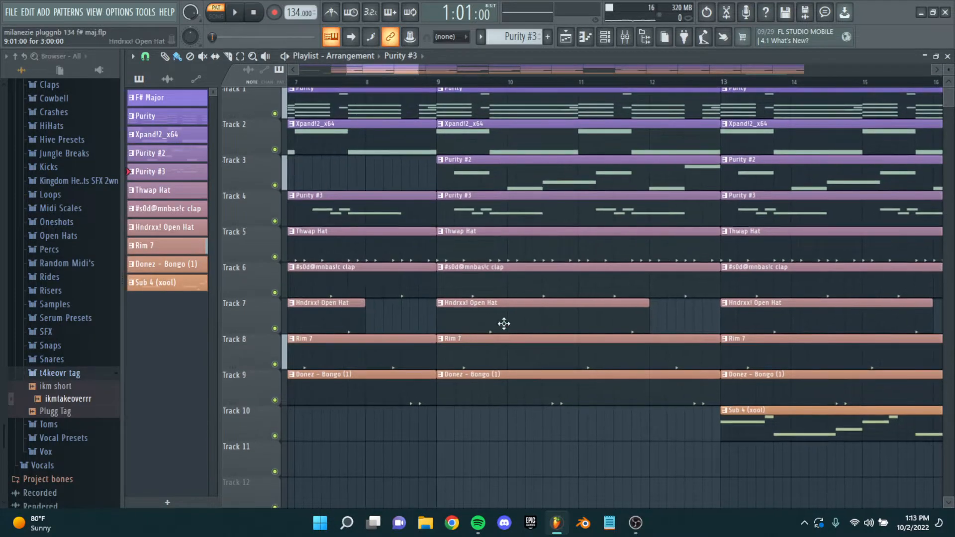
Step: Highlight the bar 9 drum clips on Tracks 5 to 9 in the playlist and clear the selection
{"action": "scroll", "coordinate": [547, 314], "scroll_direction": "down", "scroll_amount": 3}
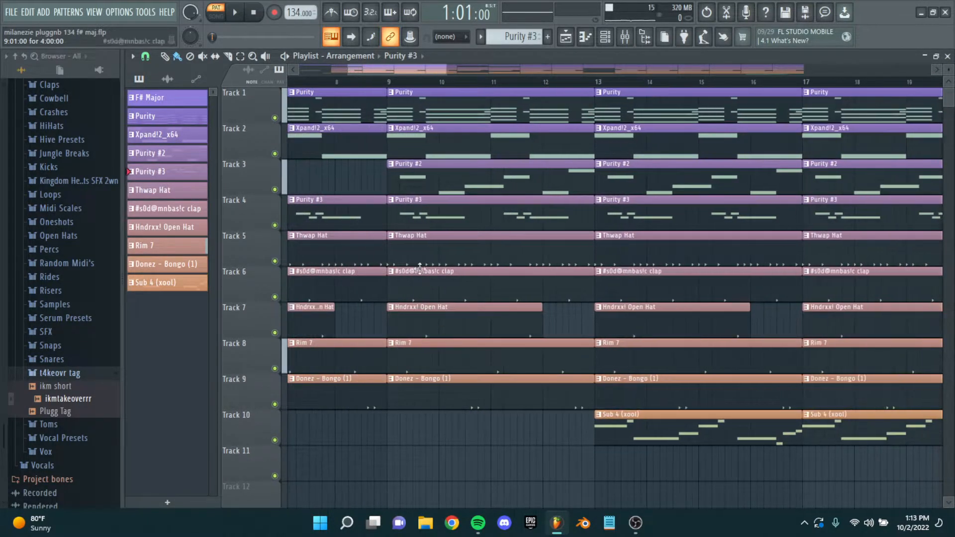
{"action": "left_click_drag", "start_coordinate": [467, 214], "coordinate": [472, 64]}
{"action": "left_click", "coordinate": [482, 449], "text": "ctrl"}
{"action": "scroll", "coordinate": [423, 293], "scroll_direction": "up", "scroll_amount": 1}
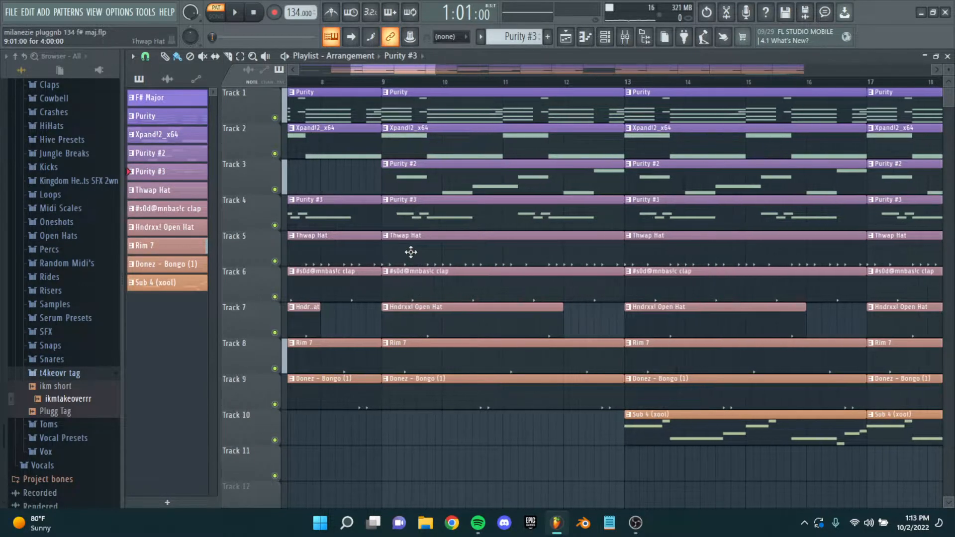
{"action": "left_click_drag", "start_coordinate": [511, 437], "coordinate": [483, 261]}
{"action": "left_click_drag", "start_coordinate": [622, 395], "coordinate": [522, 396]}
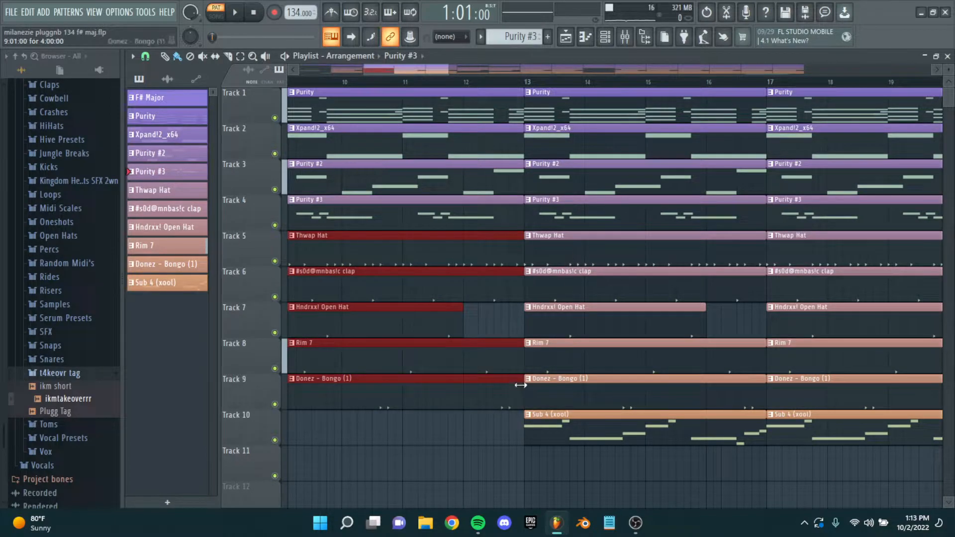
{"action": "left_click", "coordinate": [499, 436], "text": "ctrl"}
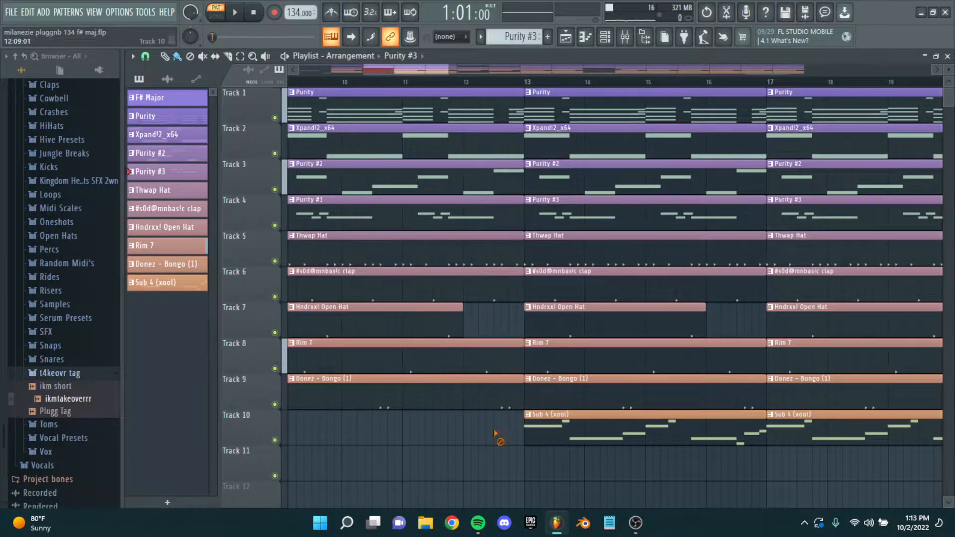
Step: Open the Thwap Hat pattern from the bar 13 clip on Track 5 and audition its sound at C5
{"action": "double_click", "coordinate": [576, 248]}
{"action": "left_click", "coordinate": [164, 279]}
{"action": "left_click", "coordinate": [164, 279]}
{"action": "scroll", "coordinate": [227, 256], "scroll_direction": "up", "scroll_amount": 2}
{"action": "scroll", "coordinate": [297, 267], "scroll_direction": "down", "scroll_amount": 2}
{"action": "left_click_drag", "start_coordinate": [686, 314], "coordinate": [50, 243]}
{"action": "left_click", "coordinate": [348, 234]}
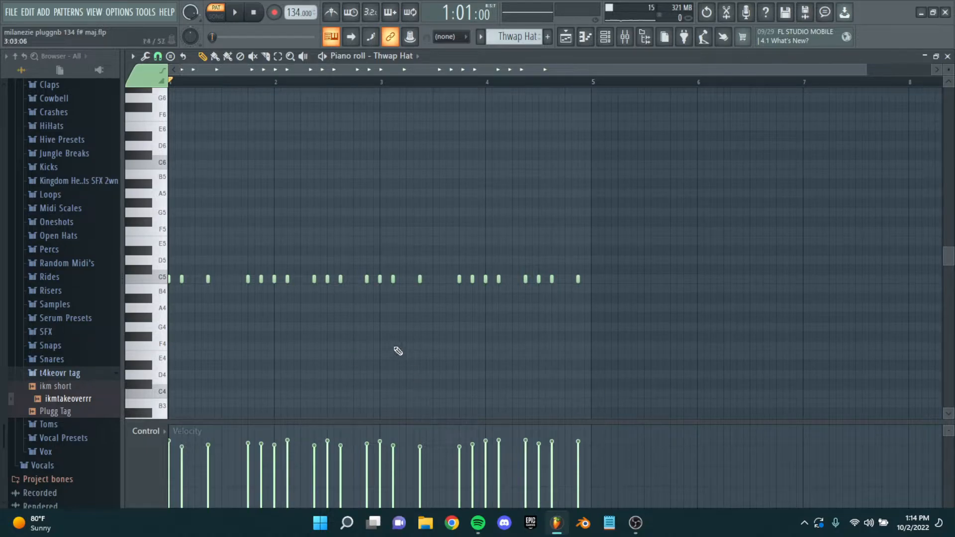
Step: Frame the four-bar Thwap Hat pattern in the piano roll, play it through bar 3, and stop playback
{"action": "scroll", "coordinate": [271, 318], "scroll_direction": "down", "scroll_amount": 1}
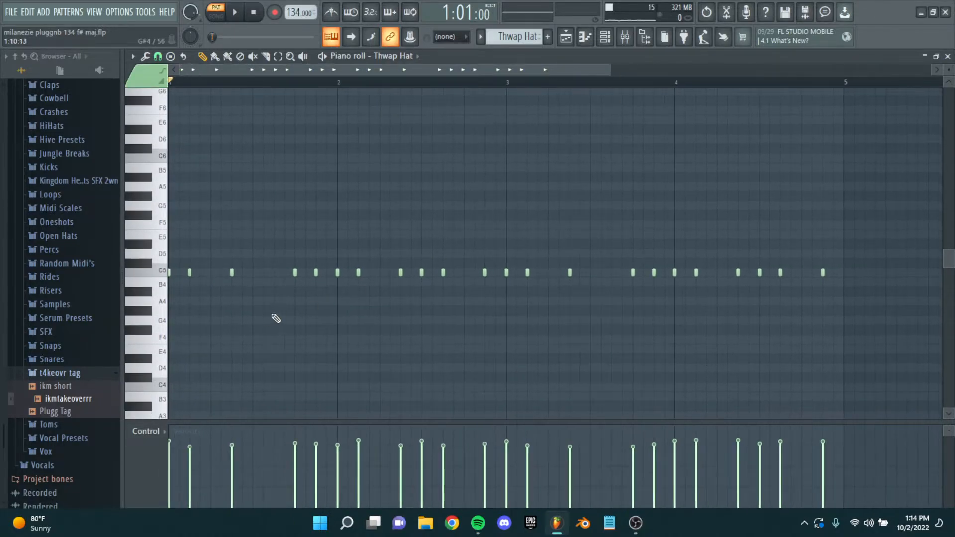
{"action": "scroll", "coordinate": [275, 319], "scroll_direction": "down", "scroll_amount": 1}
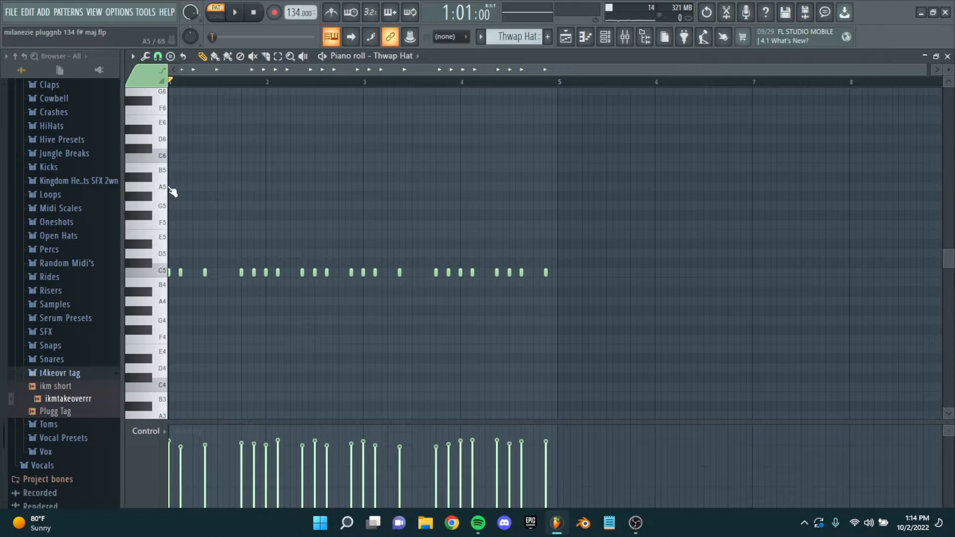
{"action": "scroll", "coordinate": [208, 212], "scroll_direction": "up", "scroll_amount": 2}
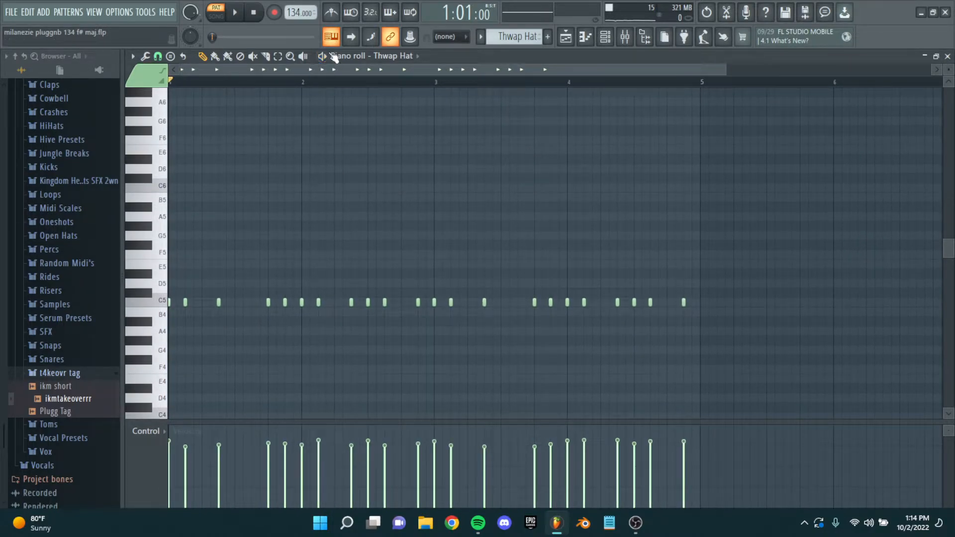
{"action": "key", "text": "space"}
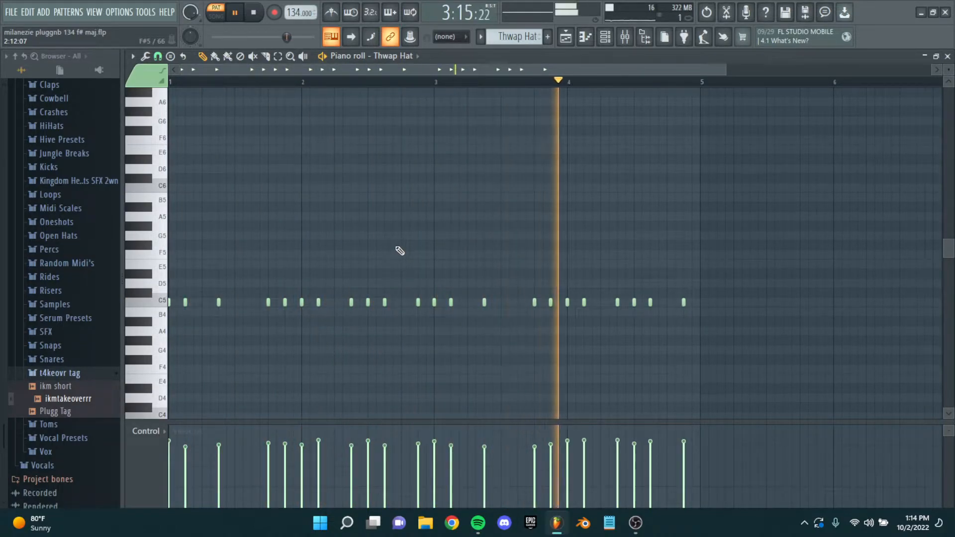
{"action": "scroll", "coordinate": [400, 251], "scroll_direction": "down", "scroll_amount": 2}
{"action": "key", "text": "space"}
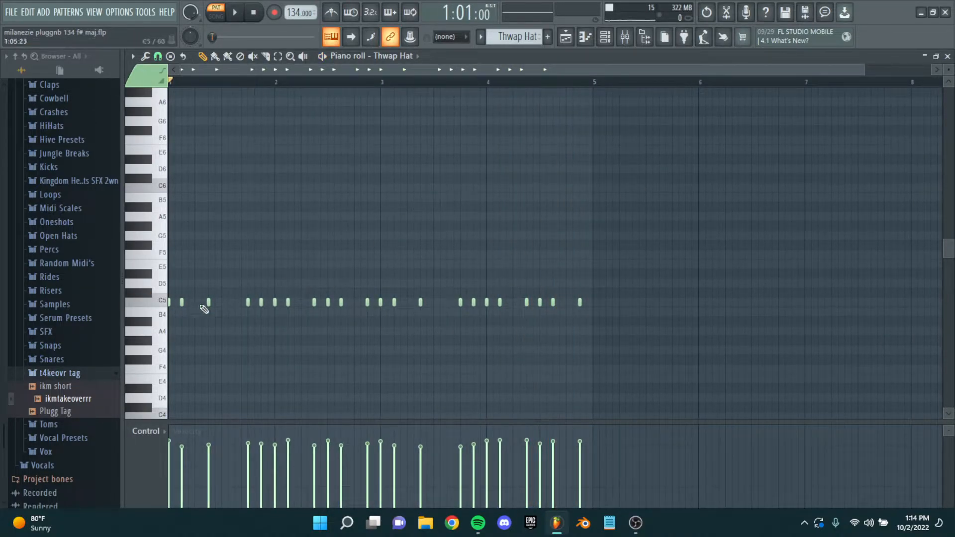
Step: Switch to the #s0d@mnbas!c clap pattern from the bar 13 clip on Track 6 and audition its sound at C5
{"action": "left_click", "coordinate": [948, 56]}
{"action": "double_click", "coordinate": [557, 292]}
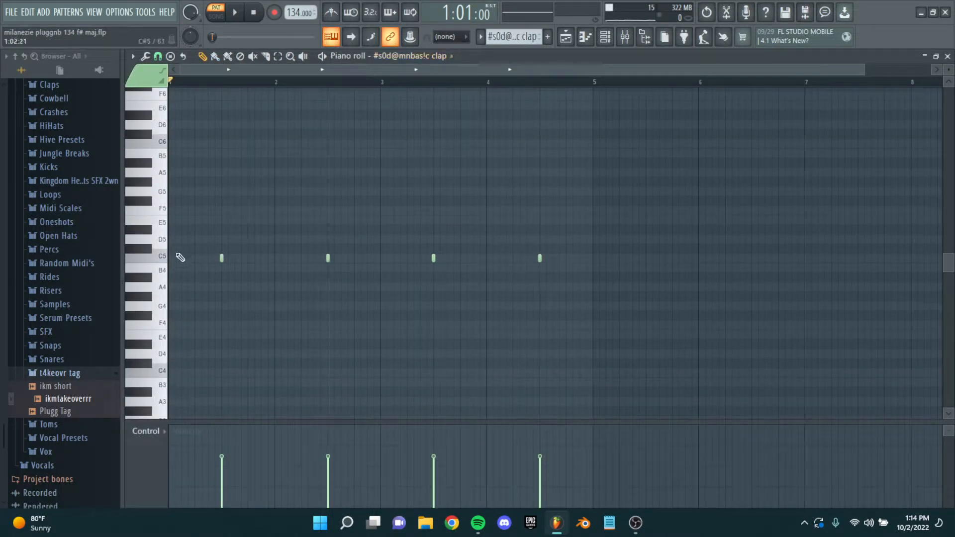
{"action": "left_click", "coordinate": [167, 262]}
Step: Show the Fruity Love Philter effect loaded on mixer Insert 6 and close the mixer
{"action": "left_click", "coordinate": [625, 36]}
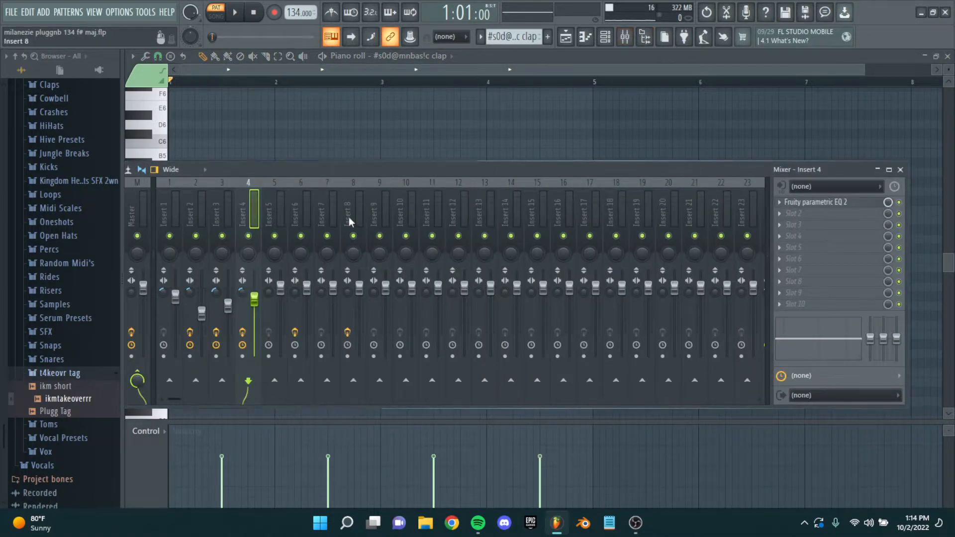
{"action": "left_click", "coordinate": [268, 201]}
{"action": "left_click", "coordinate": [292, 199]}
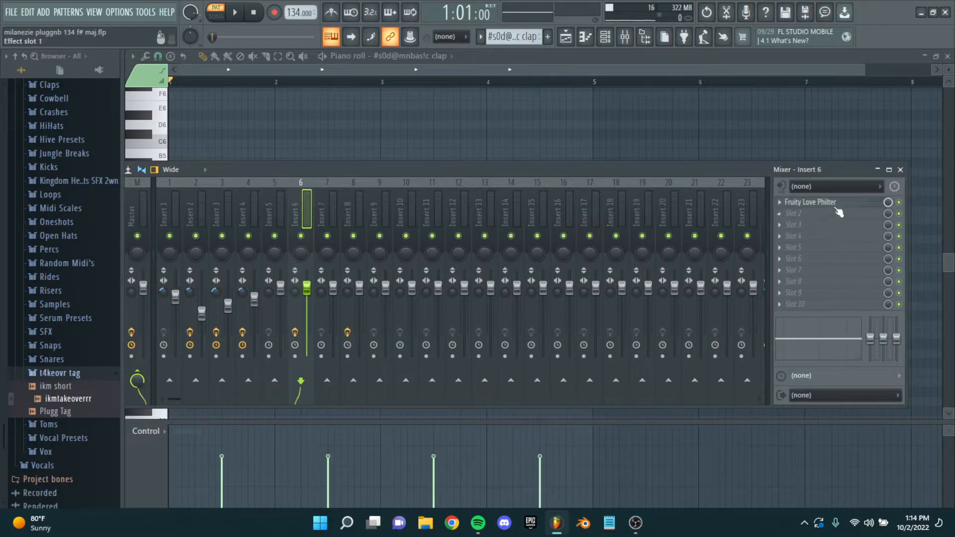
{"action": "left_click", "coordinate": [901, 170]}
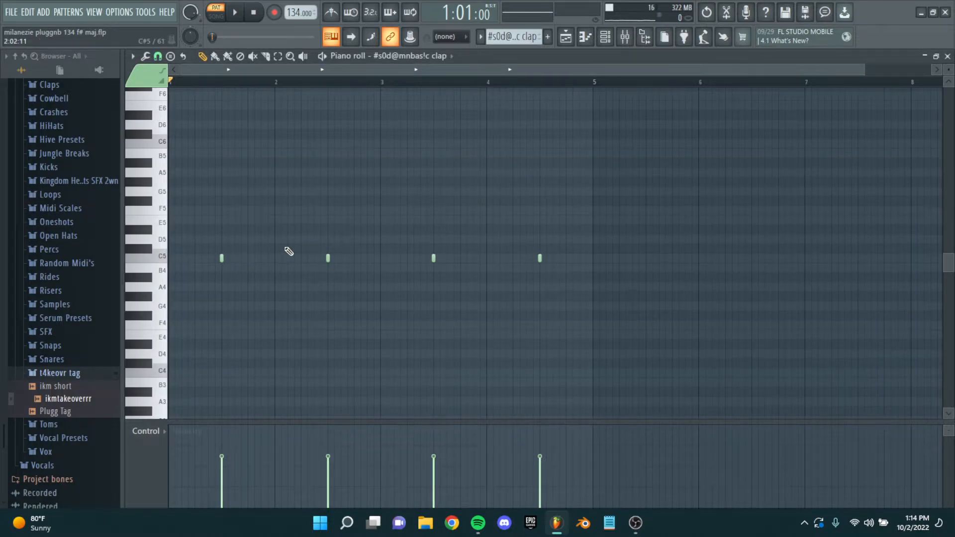
Step: Frame the clap notes in the piano roll, play the pattern briefly, stop it, and return to the playlist
{"action": "scroll", "coordinate": [299, 246], "scroll_direction": "up", "scroll_amount": 3}
{"action": "scroll", "coordinate": [378, 224], "scroll_direction": "down", "scroll_amount": 1}
{"action": "scroll", "coordinate": [373, 214], "scroll_direction": "down", "scroll_amount": 2}
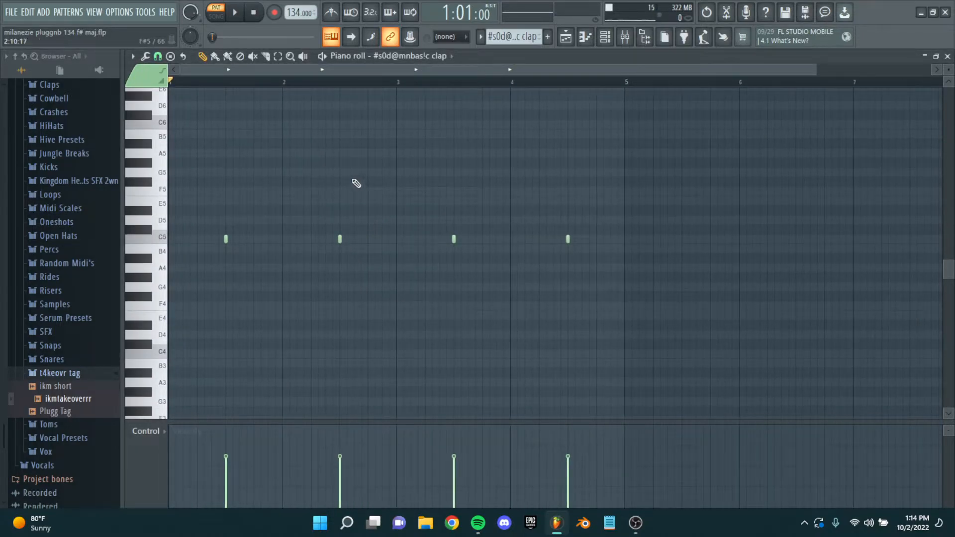
{"action": "left_click", "coordinate": [323, 56]}
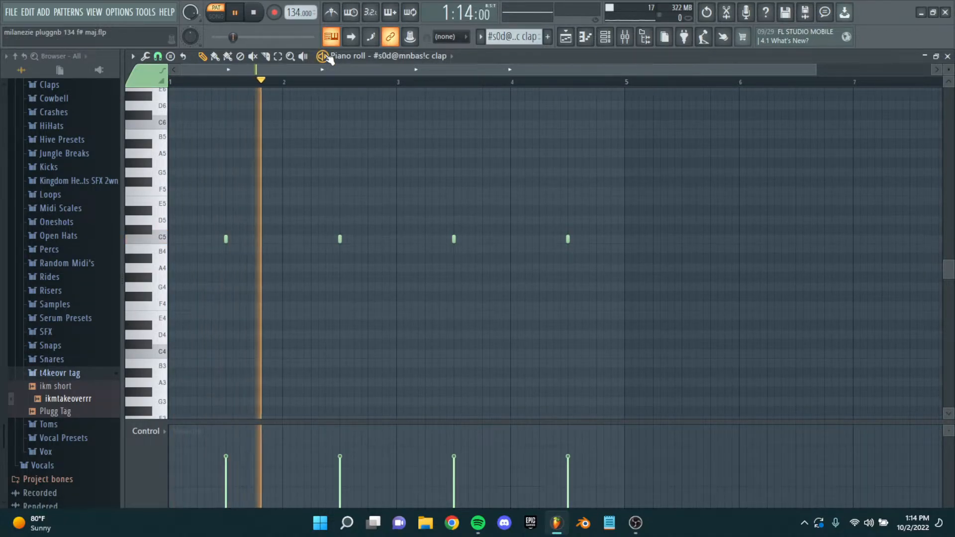
{"action": "key", "text": "space"}
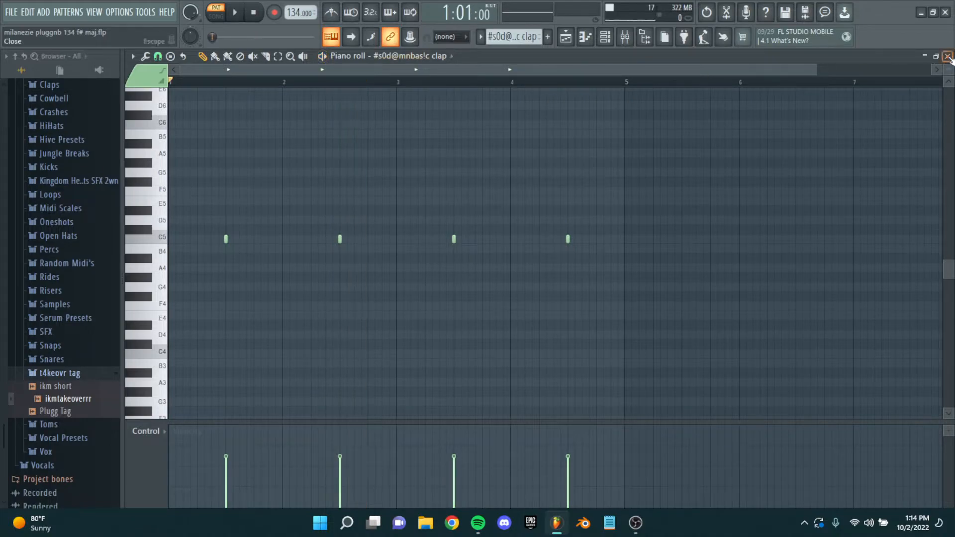
{"action": "left_click", "coordinate": [948, 56]}
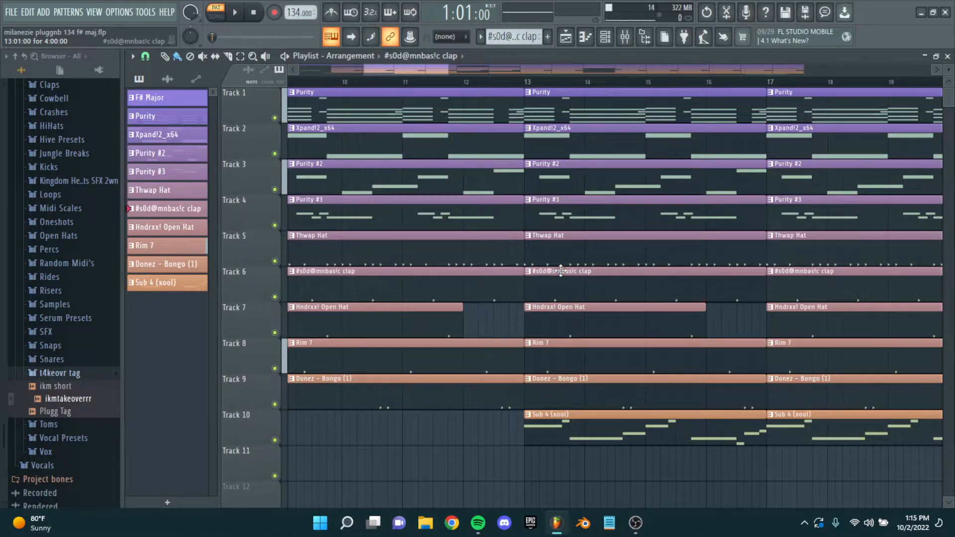
Step: Open the Hndrxx! Open Hat pattern from the bar 13 clip on Track 7 and frame its two C5 notes
{"action": "left_click", "coordinate": [450, 452]}
{"action": "right_click", "coordinate": [487, 451]}
{"action": "double_click", "coordinate": [554, 324]}
{"action": "scroll", "coordinate": [338, 255], "scroll_direction": "up", "scroll_amount": 3}
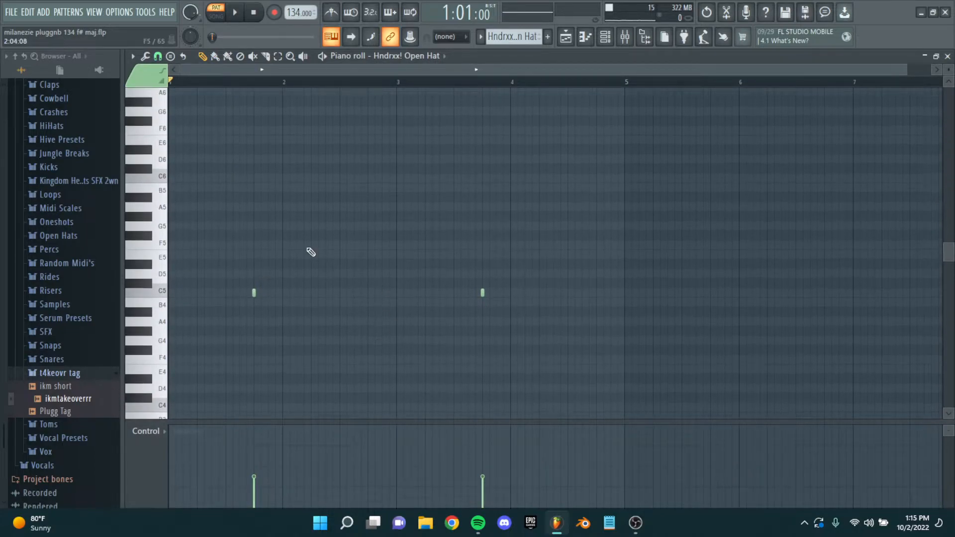
{"action": "scroll", "coordinate": [516, 230], "scroll_direction": "up", "scroll_amount": 3}
{"action": "scroll", "coordinate": [448, 216], "scroll_direction": "down", "scroll_amount": 2}
{"action": "right_click", "coordinate": [386, 203]}
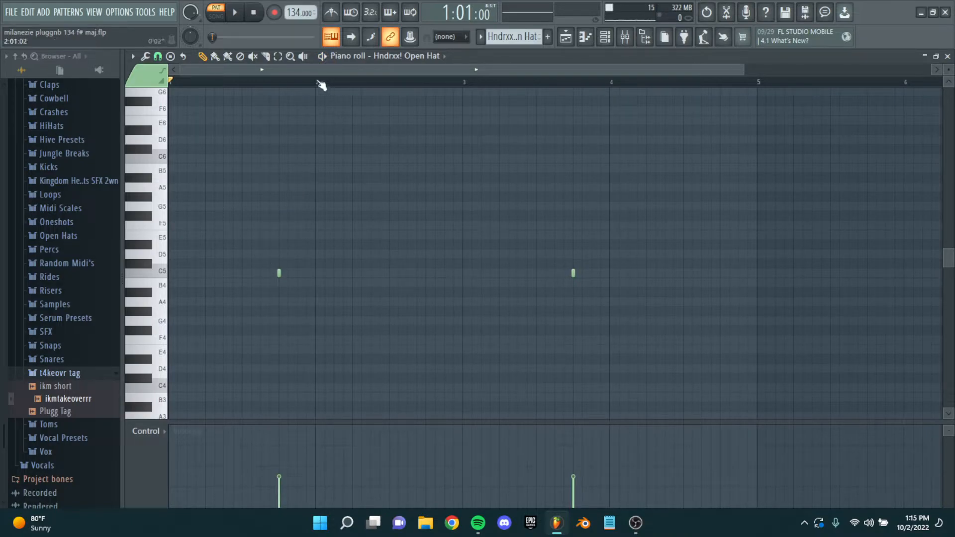
Step: Play the Hndrxx! Open Hat pattern briefly, stop it, and return to the playlist
{"action": "key", "text": "space"}
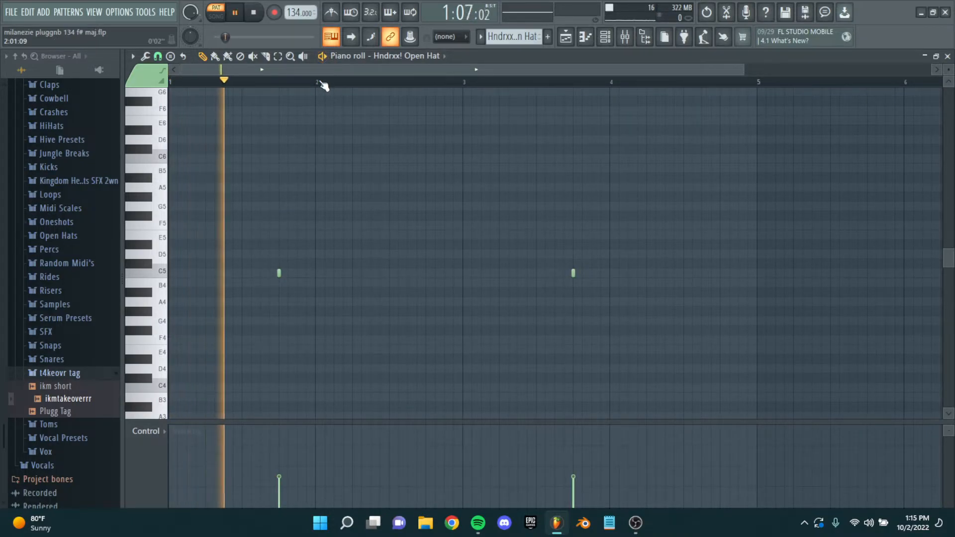
{"action": "key", "text": "space"}
{"action": "key", "text": "F5"}
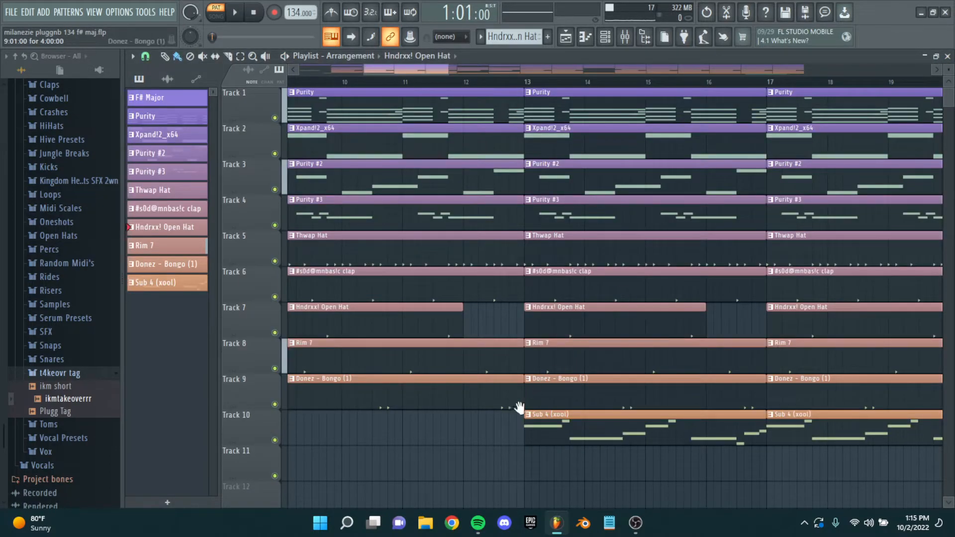
Step: Open the Rim 7 pattern from the bar 9 clip on Track 8 and frame its C5 notes in the piano roll
{"action": "double_click", "coordinate": [503, 363]}
{"action": "scroll", "coordinate": [508, 284], "scroll_direction": "up", "scroll_amount": 1}
{"action": "scroll", "coordinate": [383, 241], "scroll_direction": "down", "scroll_amount": 3}
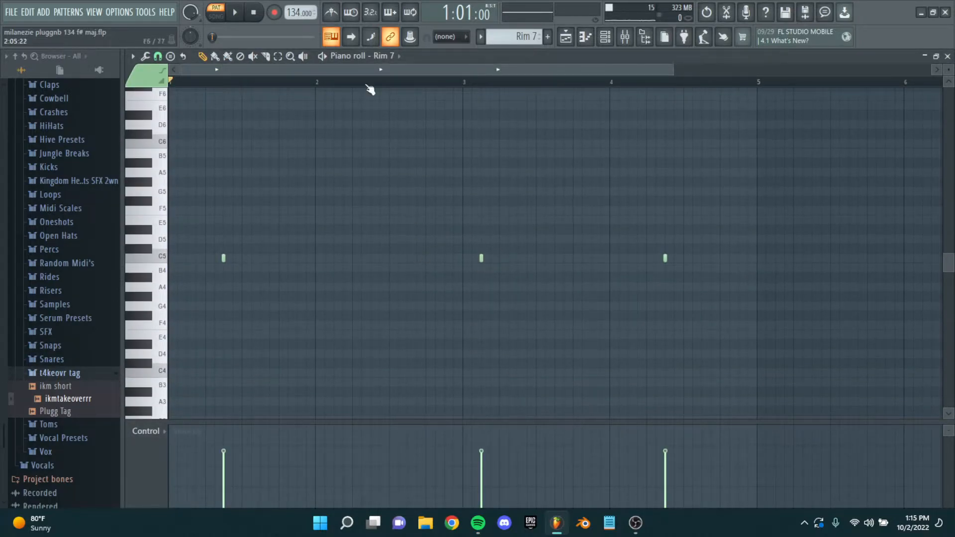
Step: Play the Rim 7 pattern through bar 2, stop it, and close the piano roll to show the lower playlist tracks
{"action": "left_click", "coordinate": [323, 62]}
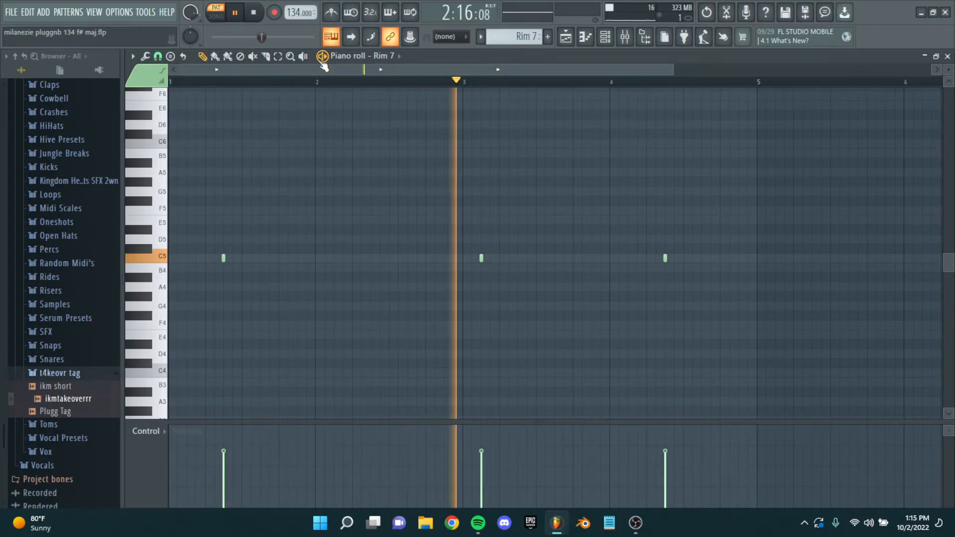
{"action": "left_click", "coordinate": [323, 62]}
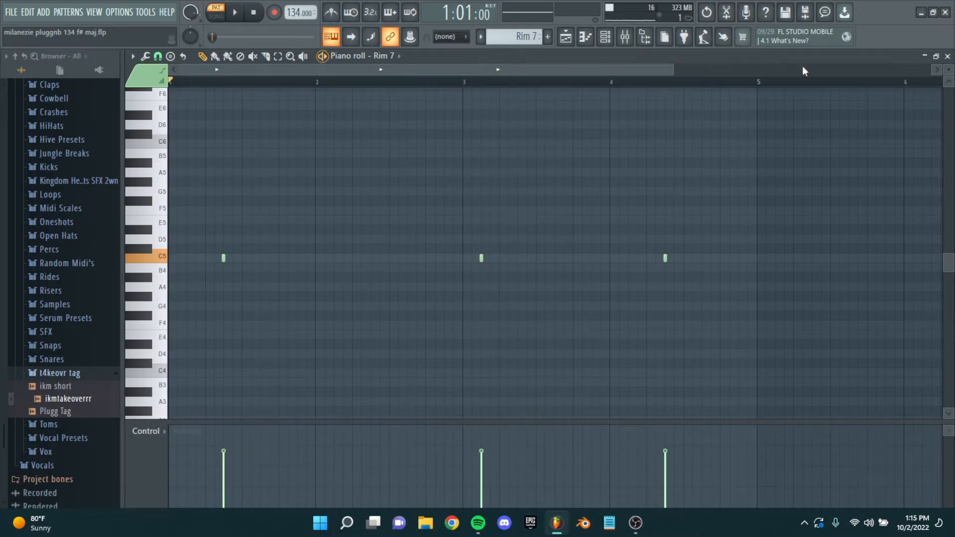
{"action": "left_click", "coordinate": [945, 58]}
{"action": "scroll", "coordinate": [524, 362], "scroll_direction": "down", "scroll_amount": 1}
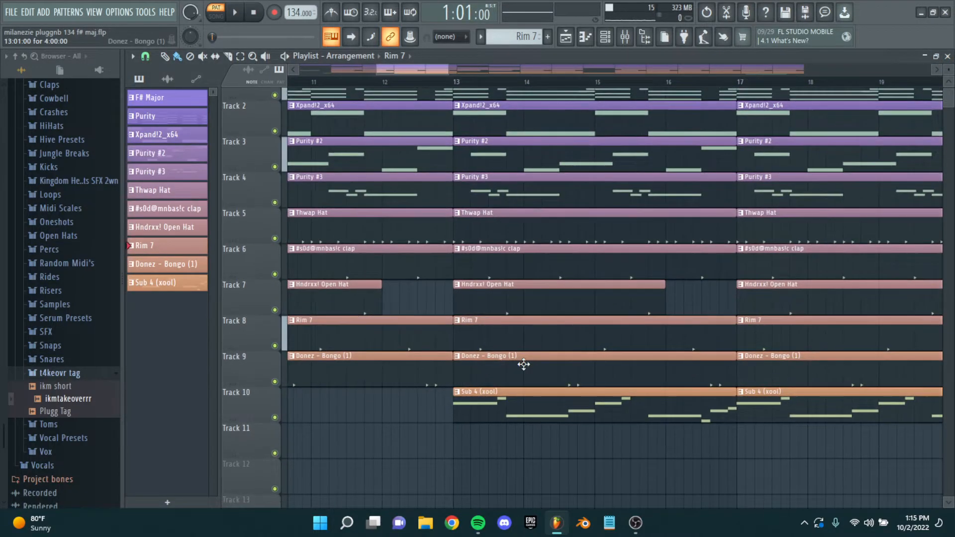
Step: Open the Donez - Bongo (1) pattern from the bar 13 clip on Track 9 and frame its C5 notes
{"action": "double_click", "coordinate": [524, 365]}
{"action": "scroll", "coordinate": [554, 358], "scroll_direction": "up", "scroll_amount": 1}
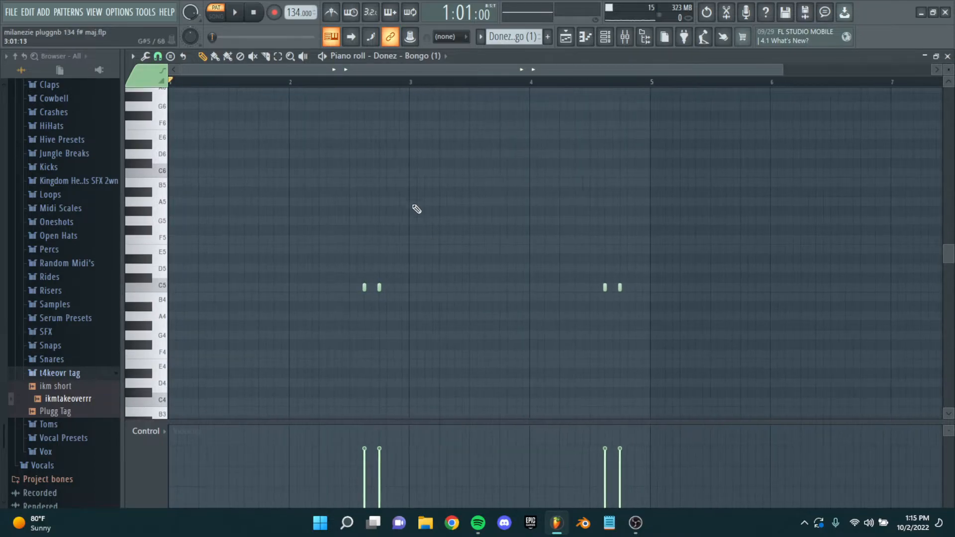
{"action": "scroll", "coordinate": [438, 219], "scroll_direction": "up", "scroll_amount": 1}
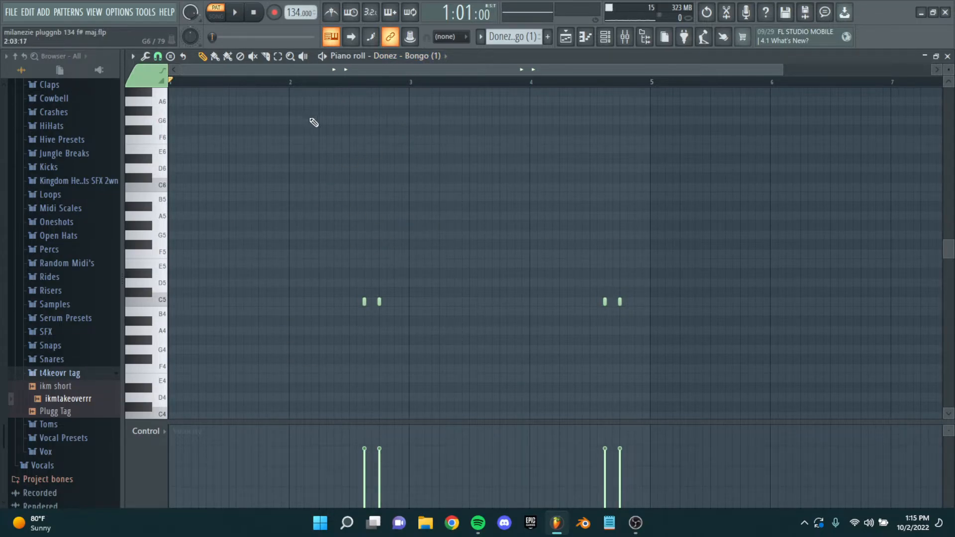
Step: Play the Donez - Bongo (1) pattern into bar 2, stop it, and return to the playlist
{"action": "left_click", "coordinate": [323, 57]}
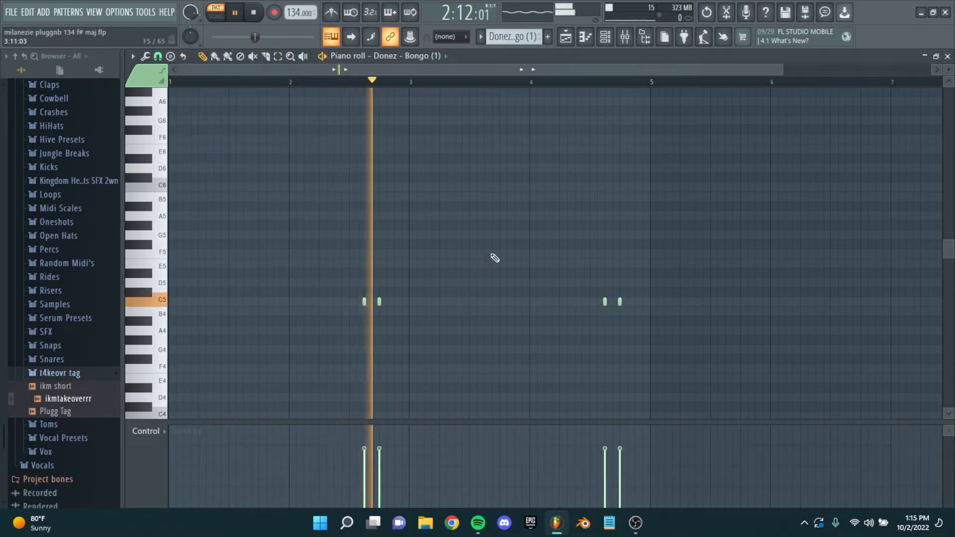
{"action": "key", "text": "space"}
{"action": "key", "text": "F5"}
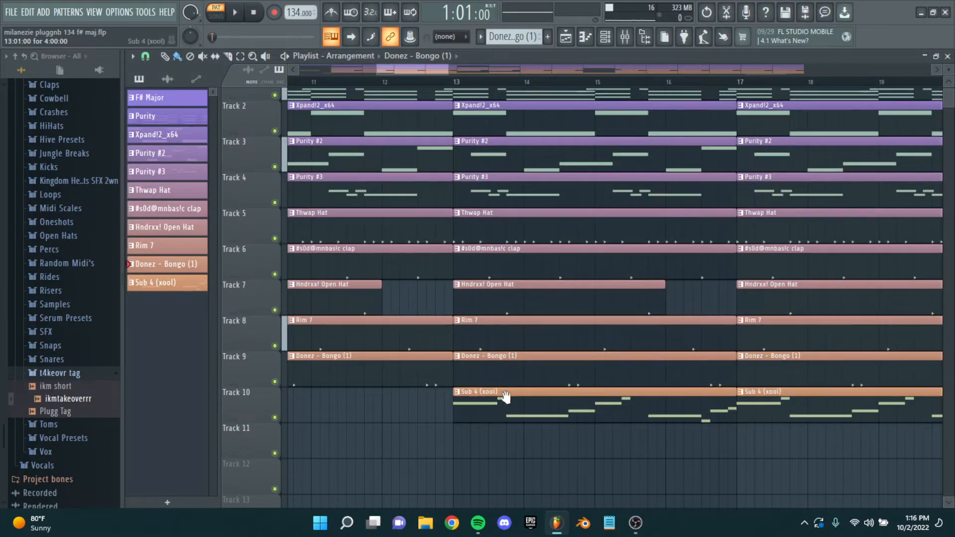
Step: Open the Sub 4 (xool) pattern from the bar 13 clip on Track 10 and frame its four-bar bass line
{"action": "scroll", "coordinate": [445, 392], "scroll_direction": "up", "scroll_amount": 2}
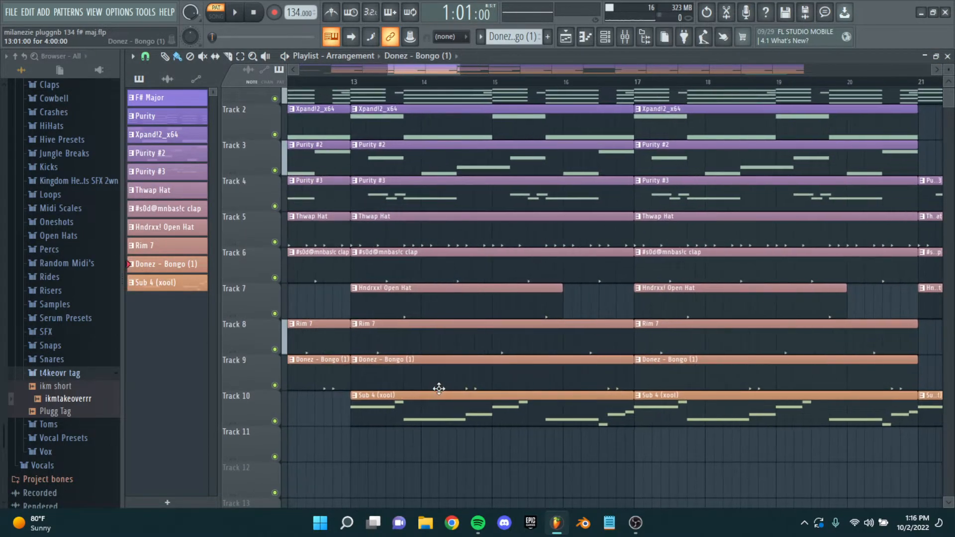
{"action": "left_click_drag", "start_coordinate": [477, 373], "coordinate": [460, 371]}
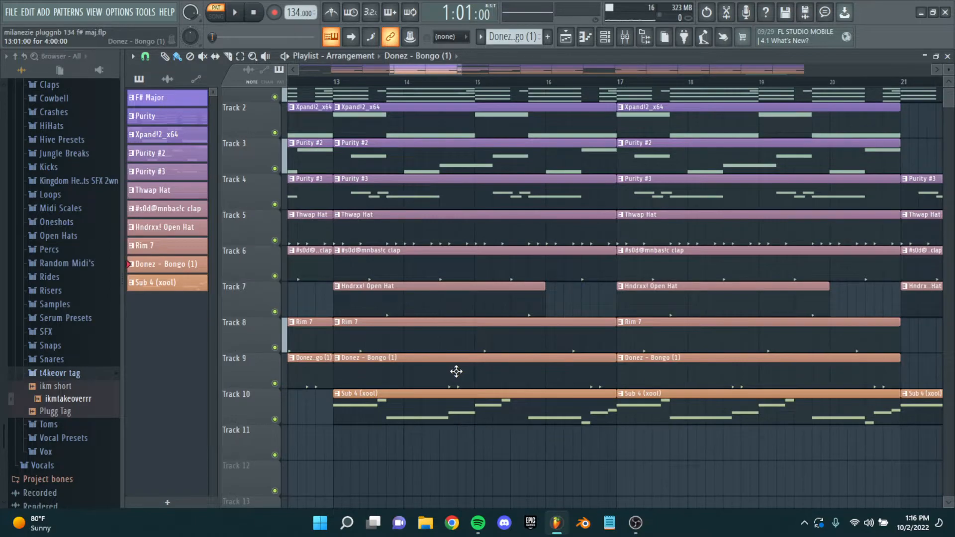
{"action": "double_click", "coordinate": [443, 405]}
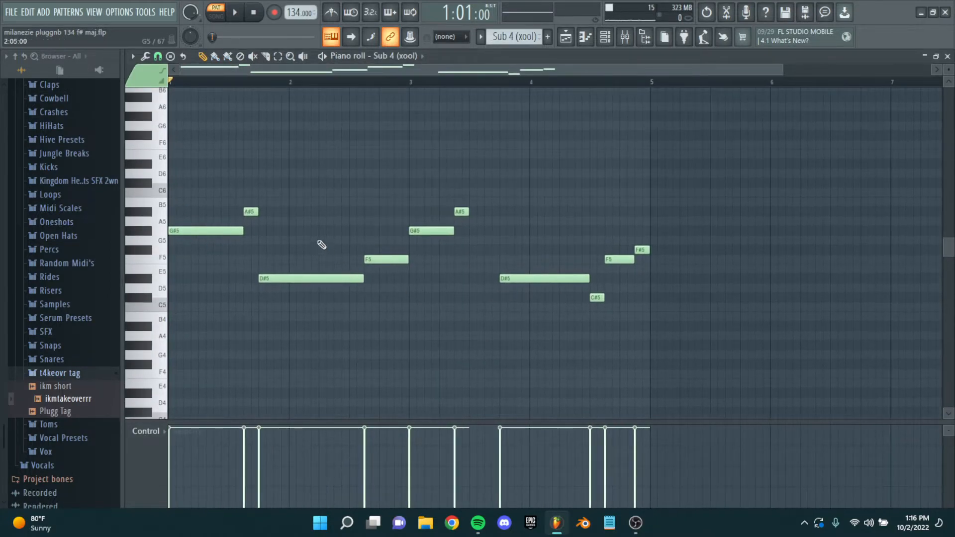
{"action": "left_click_drag", "start_coordinate": [314, 190], "coordinate": [390, 187]}
{"action": "scroll", "coordinate": [303, 202], "scroll_direction": "up", "scroll_amount": 2}
{"action": "left_click_drag", "start_coordinate": [303, 199], "coordinate": [467, 182]}
{"action": "left_click_drag", "start_coordinate": [391, 185], "coordinate": [410, 208]}
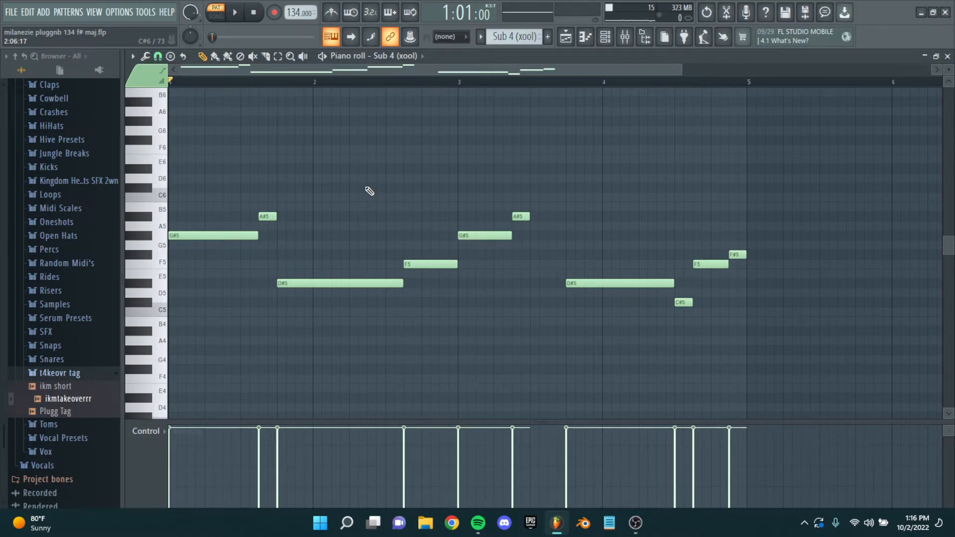
{"action": "scroll", "coordinate": [363, 184], "scroll_direction": "up", "scroll_amount": 1}
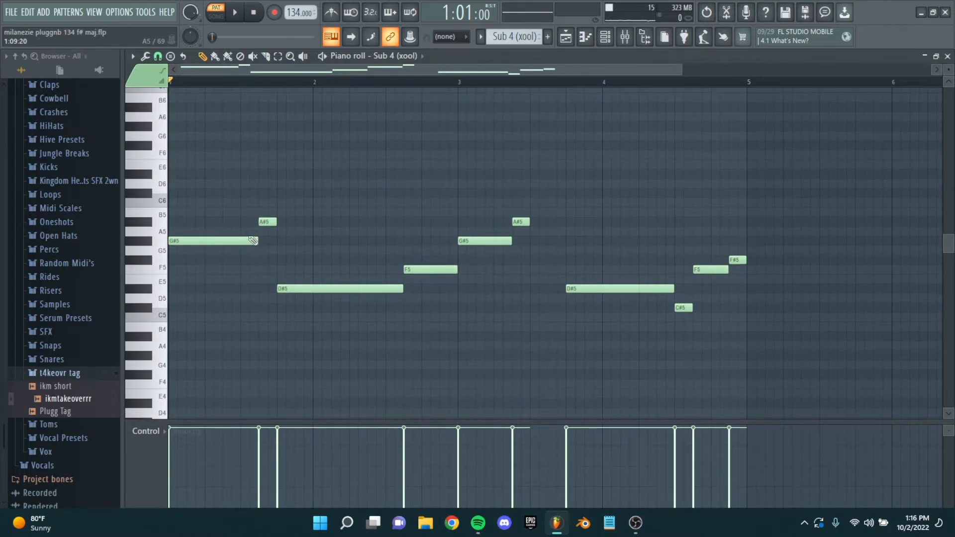
{"action": "scroll", "coordinate": [253, 240], "scroll_direction": "up", "scroll_amount": 2}
Step: Highlight the opening G#5, A#5, D#5 and F5 notes of the Sub 4 (xool) bass line, and clear the selection
{"action": "left_click", "coordinate": [201, 240], "text": "ctrl"}
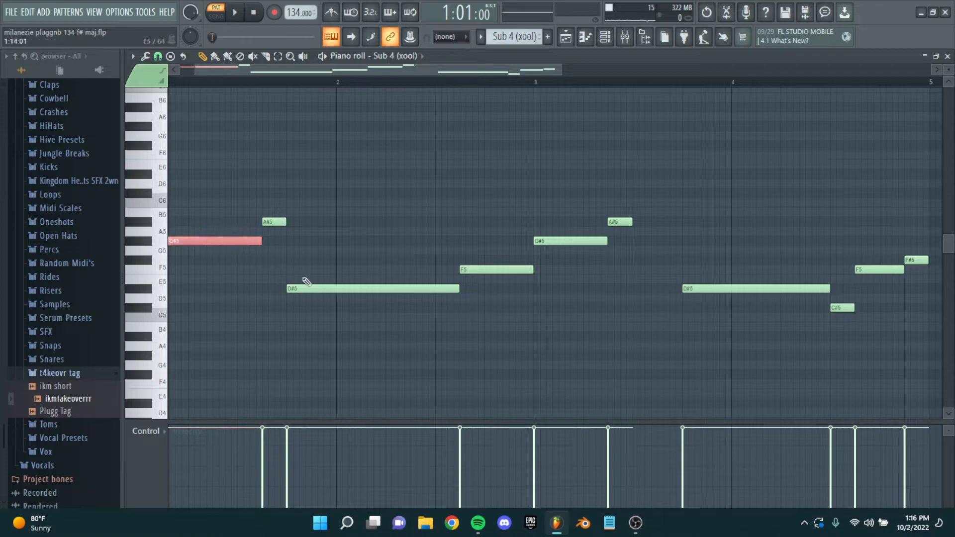
{"action": "left_click", "coordinate": [328, 289], "text": "ctrl"}
{"action": "scroll", "coordinate": [433, 292], "scroll_direction": "down", "scroll_amount": 1}
{"action": "left_click", "coordinate": [425, 270], "text": "ctrl"}
{"action": "left_click", "coordinate": [274, 221], "text": "ctrl"}
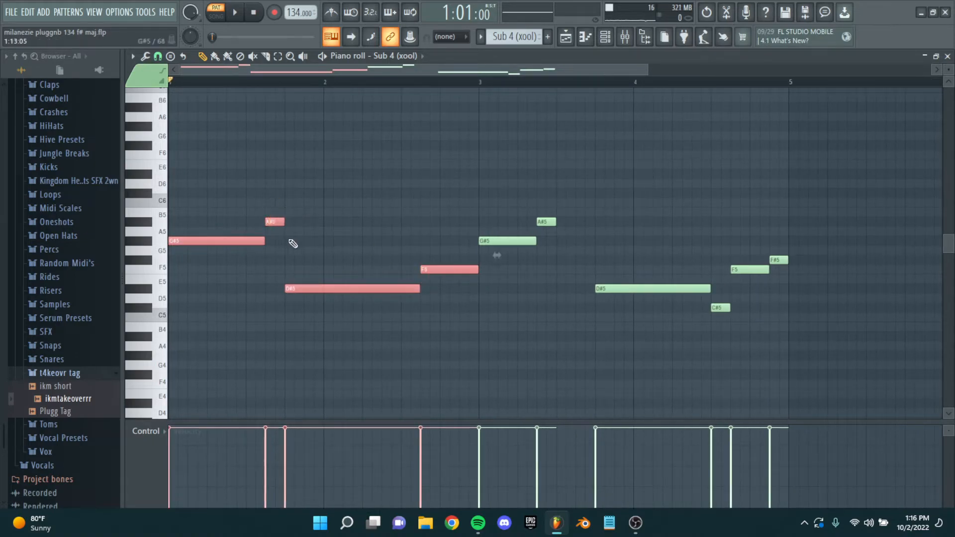
{"action": "left_click", "coordinate": [350, 209], "text": "ctrl"}
{"action": "left_click_drag", "start_coordinate": [277, 199], "coordinate": [280, 228]}
{"action": "left_click_drag", "start_coordinate": [413, 245], "coordinate": [476, 302]}
{"action": "left_click", "coordinate": [545, 220], "text": "ctrl+shift"}
{"action": "left_click", "coordinate": [628, 194], "text": "ctrl"}
{"action": "scroll", "coordinate": [545, 236], "scroll_direction": "down", "scroll_amount": 1}
{"action": "scroll", "coordinate": [375, 229], "scroll_direction": "down", "scroll_amount": 1}
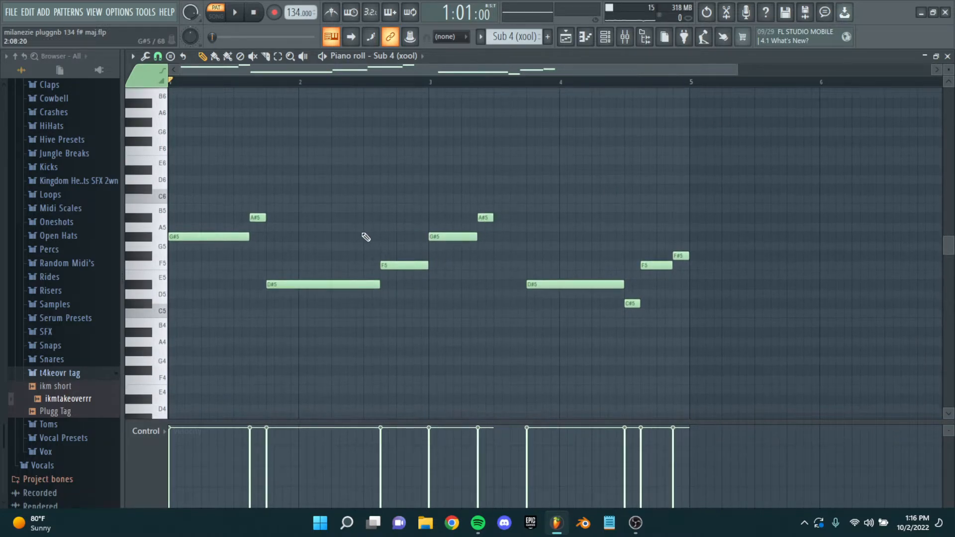
Step: Play the Sub 4 (xool) pattern into bar 4, stop it, and return to the playlist
{"action": "scroll", "coordinate": [366, 237], "scroll_direction": "up", "scroll_amount": 1}
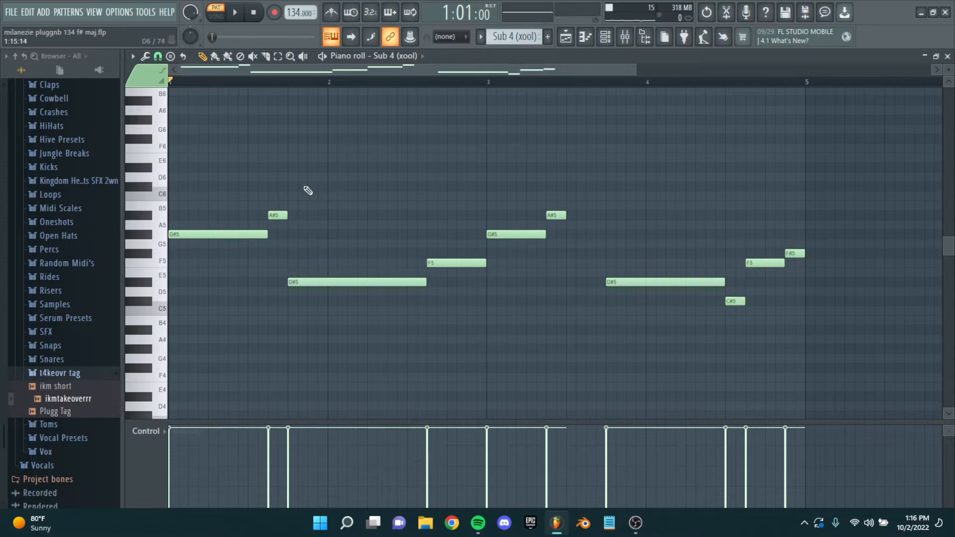
{"action": "left_click_drag", "start_coordinate": [351, 292], "coordinate": [434, 264]}
{"action": "left_click", "coordinate": [362, 195], "text": "ctrl"}
{"action": "left_click", "coordinate": [324, 59]}
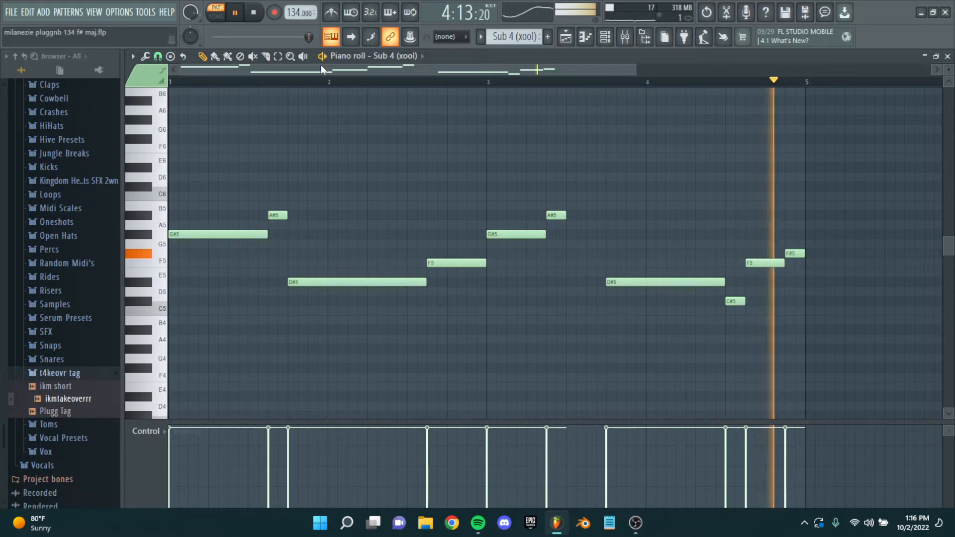
{"action": "key", "text": "space"}
{"action": "scroll", "coordinate": [376, 138], "scroll_direction": "down", "scroll_amount": 2}
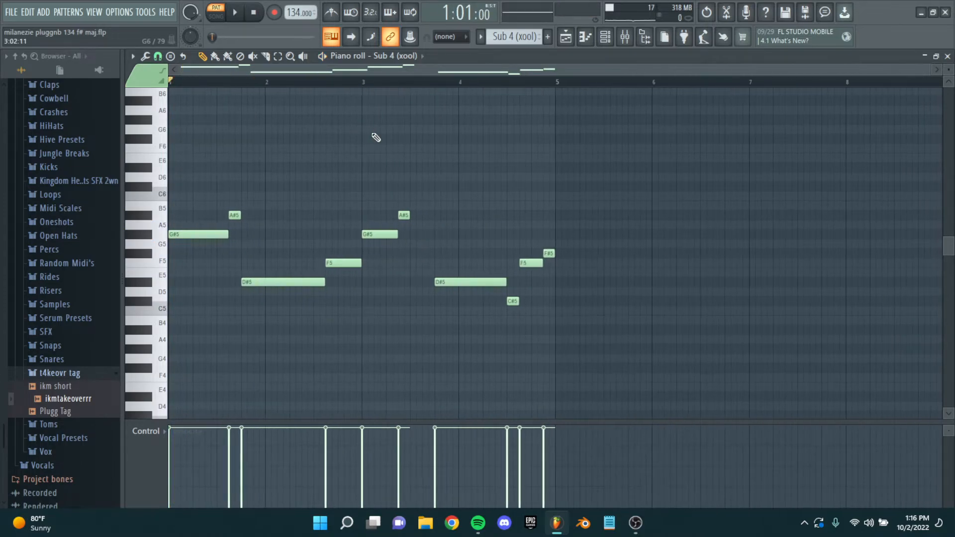
{"action": "key", "text": "F5"}
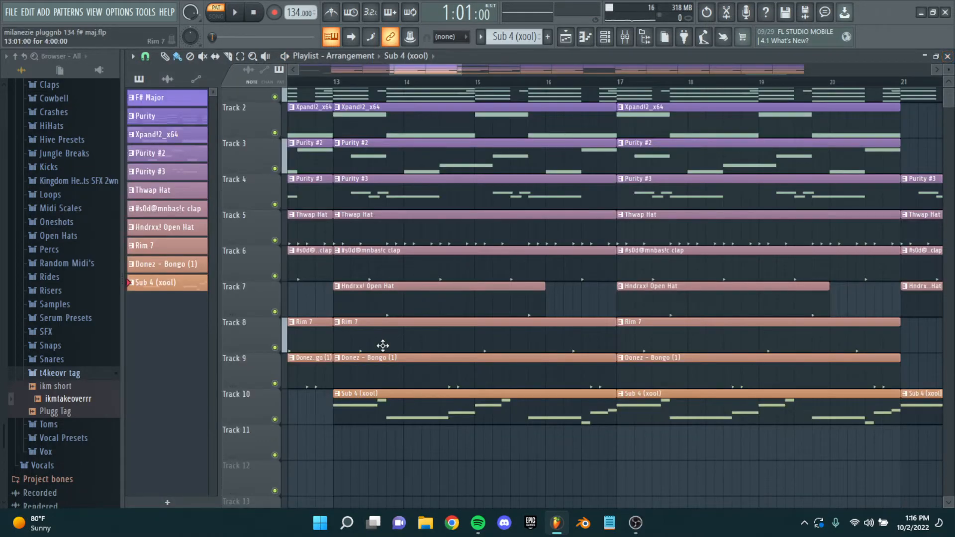
Step: Select all clips across the full arrangement, clear the selection, and examine the intro clips before bar 5
{"action": "scroll", "coordinate": [382, 345], "scroll_direction": "down", "scroll_amount": 6}
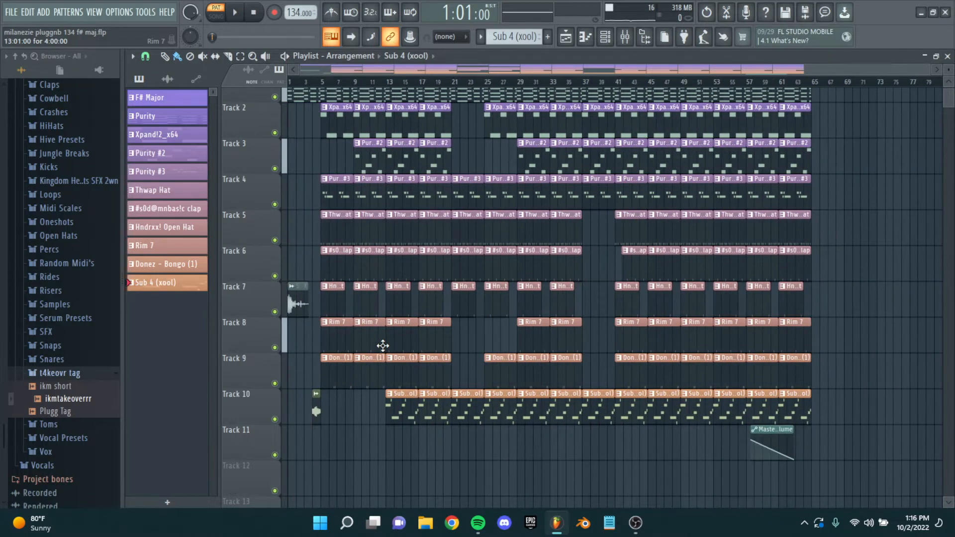
{"action": "left_click_drag", "start_coordinate": [822, 456], "coordinate": [194, 138]}
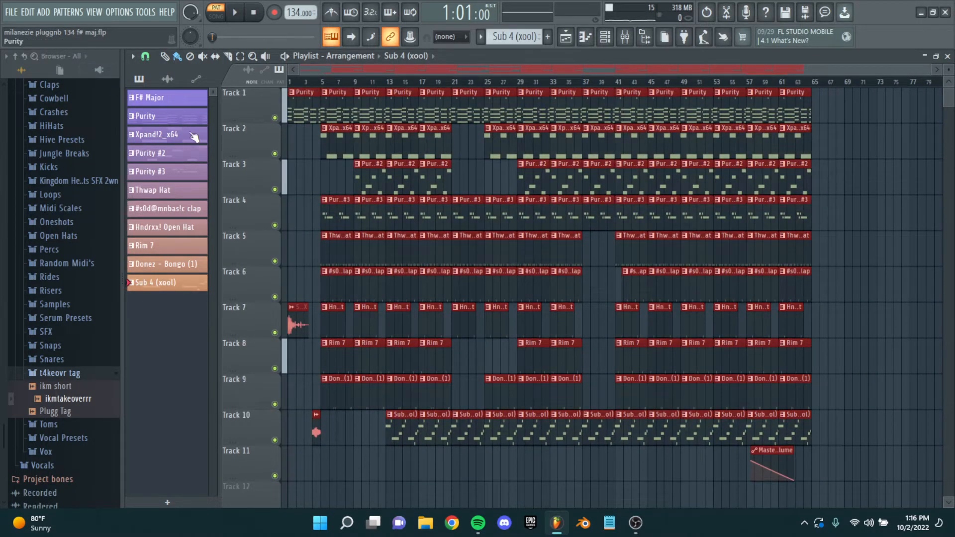
{"action": "left_click", "coordinate": [308, 277]}
{"action": "scroll", "coordinate": [311, 279], "scroll_direction": "up", "scroll_amount": 5}
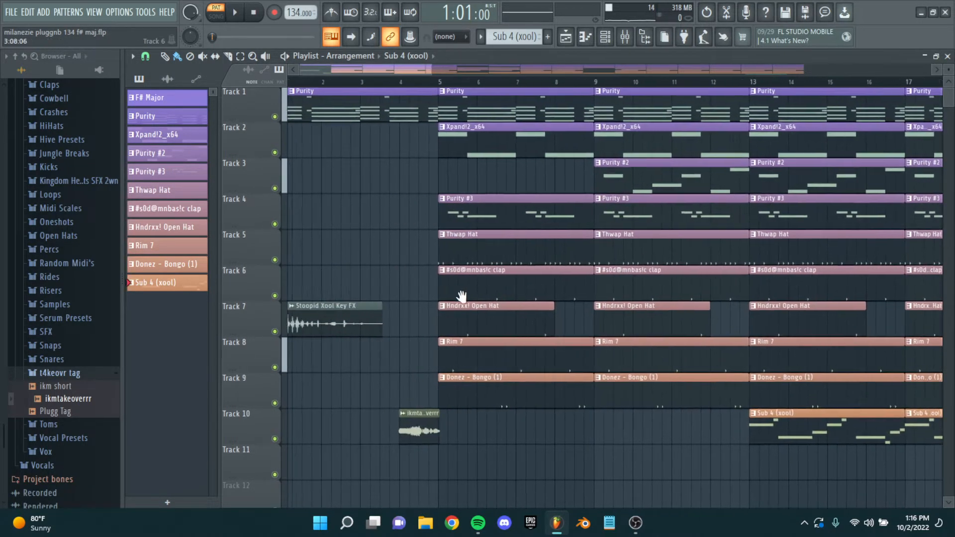
{"action": "scroll", "coordinate": [320, 281], "scroll_direction": "up", "scroll_amount": 3}
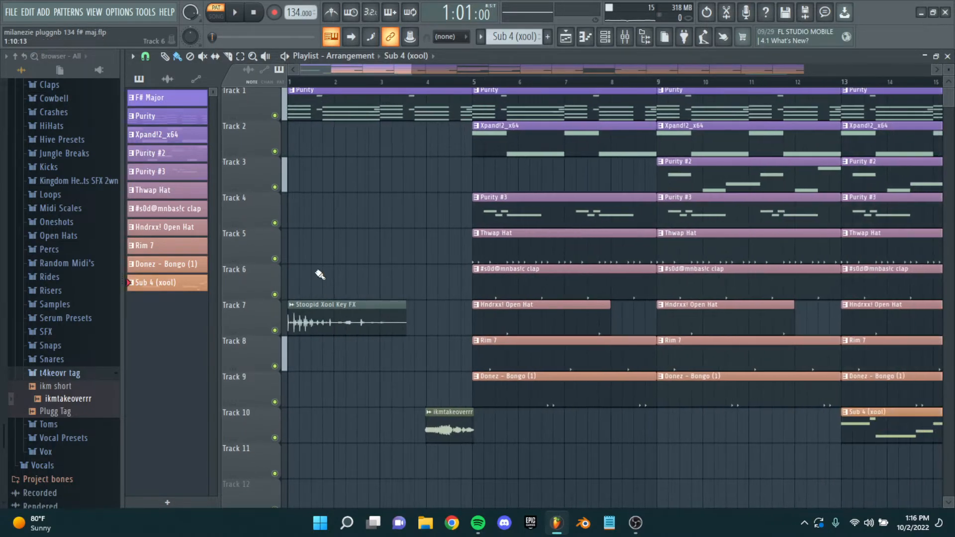
{"action": "scroll", "coordinate": [409, 383], "scroll_direction": "down", "scroll_amount": 2}
{"action": "scroll", "coordinate": [441, 422], "scroll_direction": "down", "scroll_amount": 2}
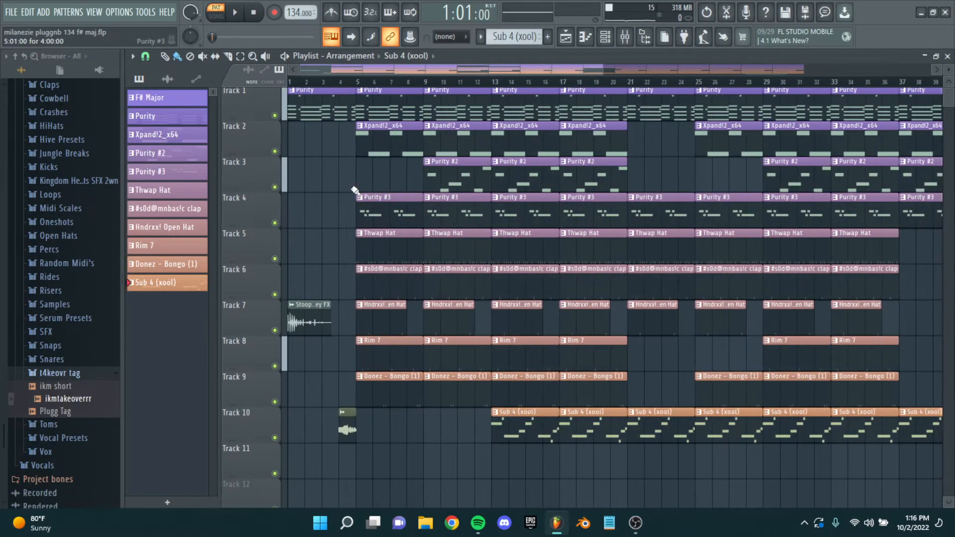
Step: Switch to song mode with auto-scrolling enabled, and play the arrangement from bar 1 through to bar 64
{"action": "left_click", "coordinate": [316, 89]}
{"action": "scroll", "coordinate": [321, 239], "scroll_direction": "up", "scroll_amount": 3}
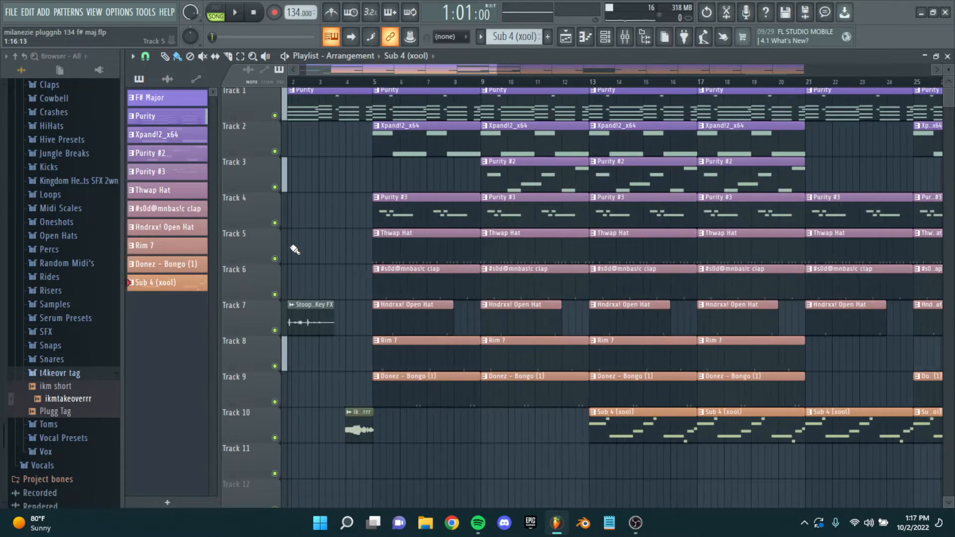
{"action": "scroll", "coordinate": [321, 239], "scroll_direction": "down", "scroll_amount": 3}
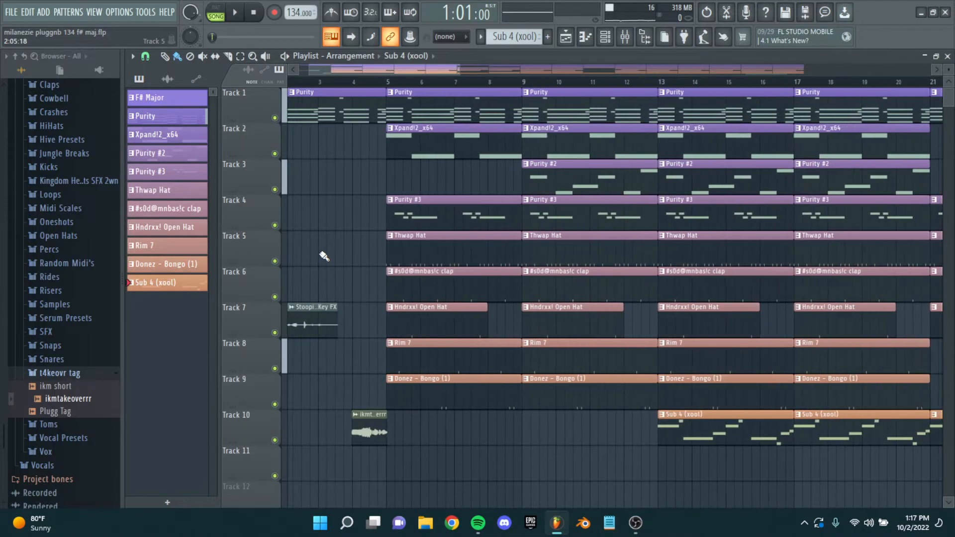
{"action": "scroll", "coordinate": [323, 257], "scroll_direction": "up", "scroll_amount": 3}
{"action": "left_click", "coordinate": [351, 37]}
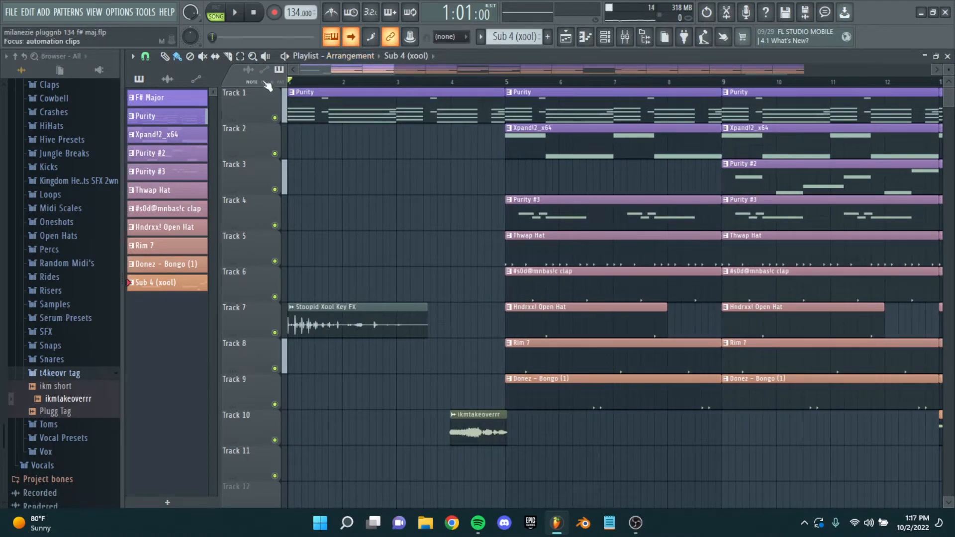
{"action": "key", "text": "space"}
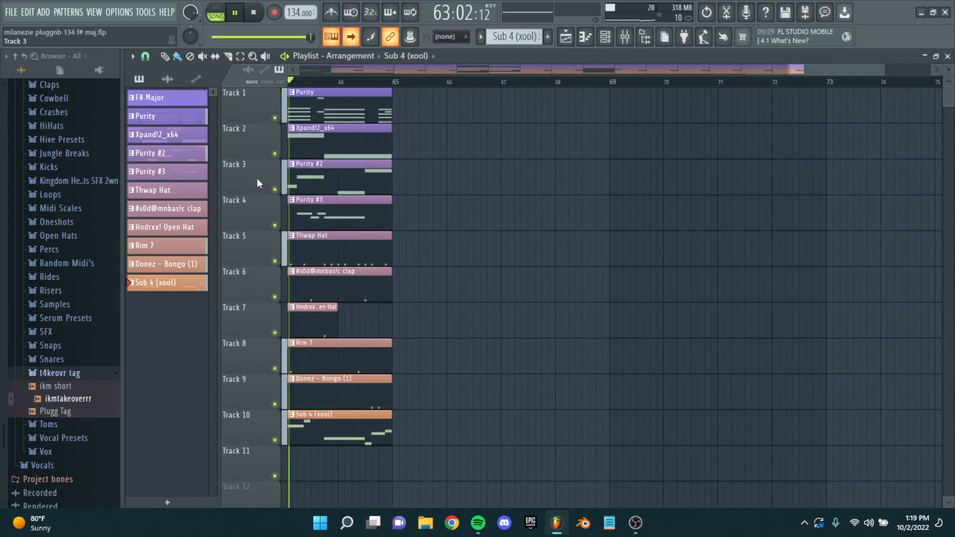
{"action": "key", "text": "space"}
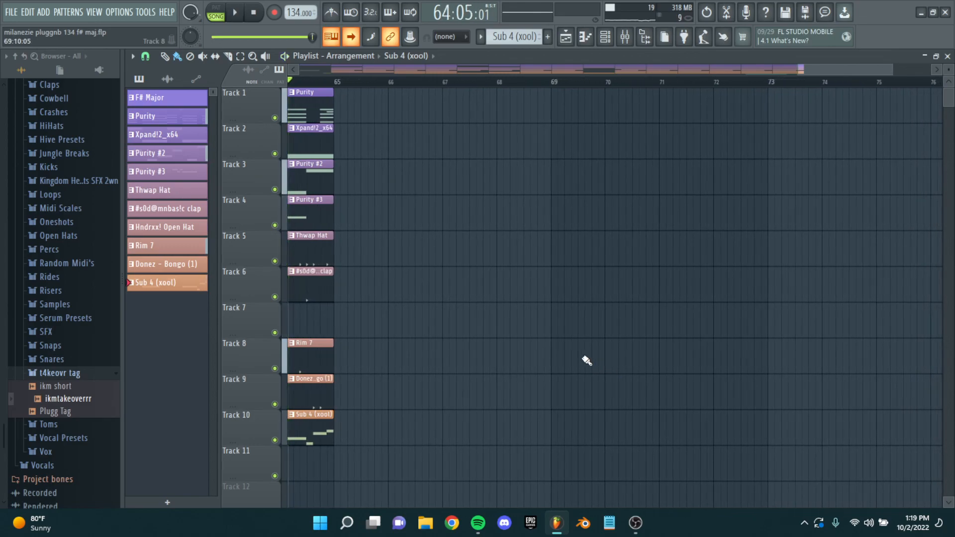